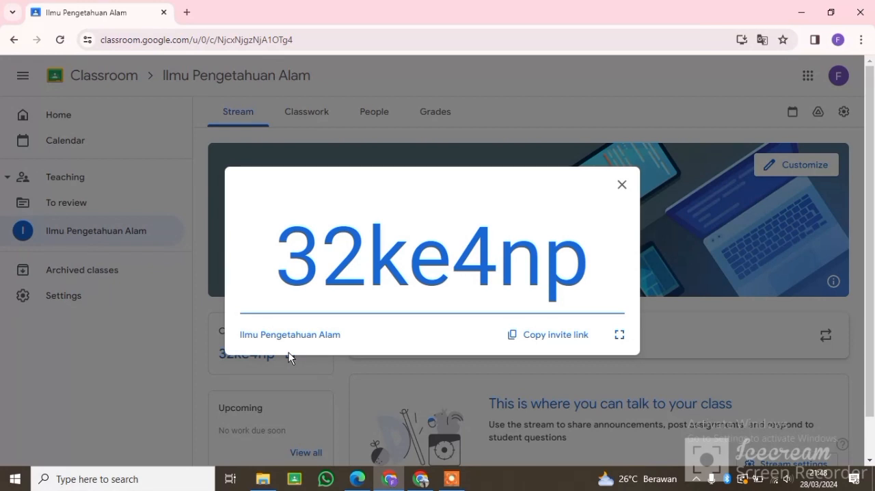
Step: Copy the Ilmu Pengetahuan Alam class's invite link and close the enlarged class code
click(554, 335)
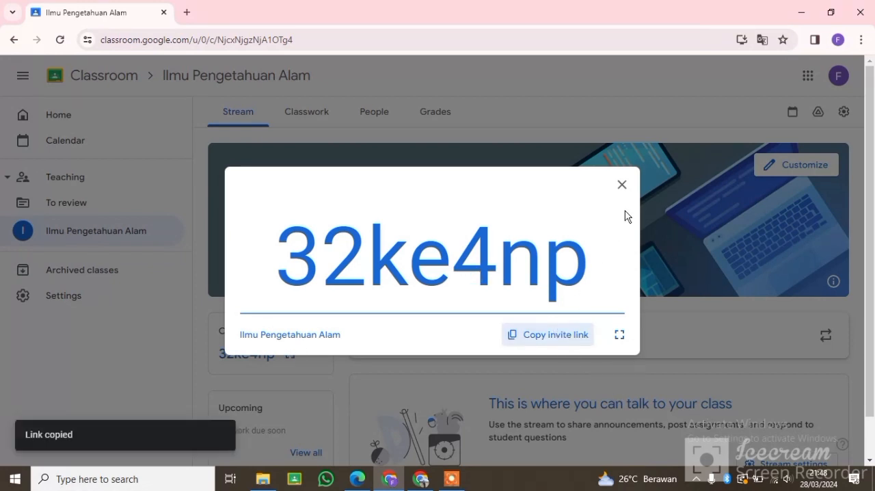
click(622, 184)
Step: Look through the class's Classwork, People and Grades pages
click(318, 115)
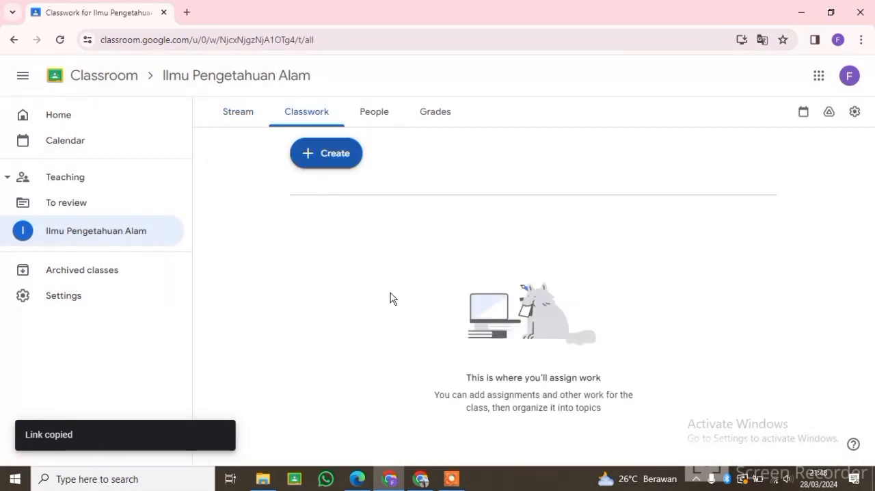
click(375, 112)
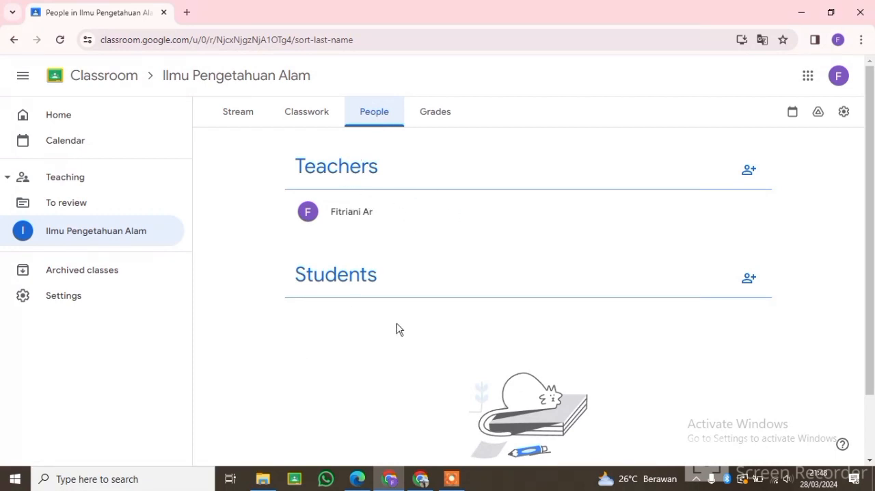
click(422, 111)
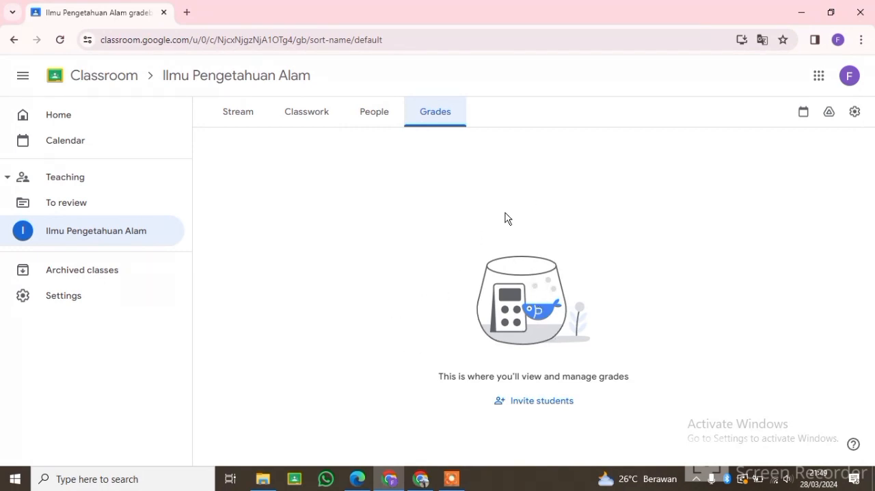
Step: Post a stream announcement to all students greeting them and introducing the Ilmu Pengetahuan Alam lesson on "Ciri-ciri Makhluk Hidup"
click(246, 112)
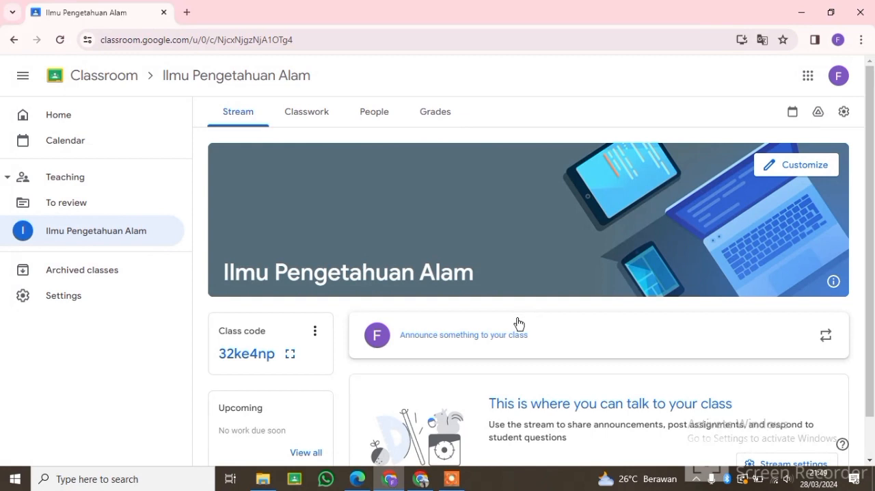
click(454, 336)
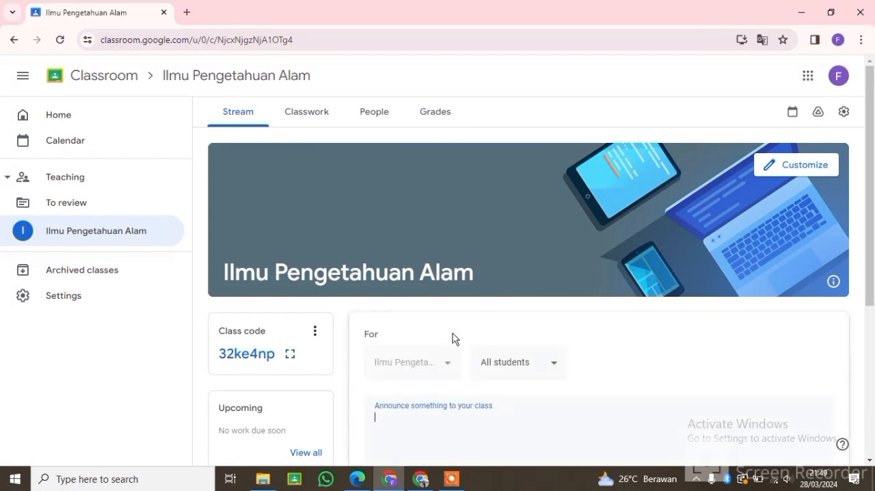
scroll(452, 388, down, 3)
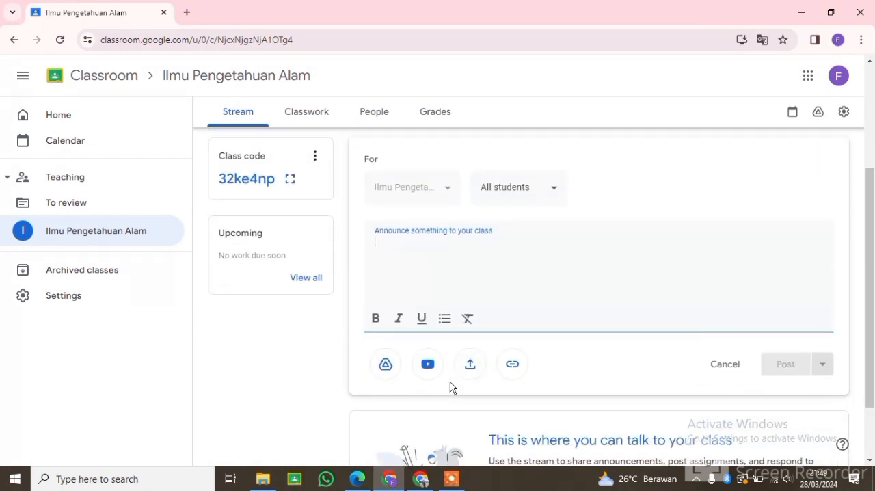
text(Assala)
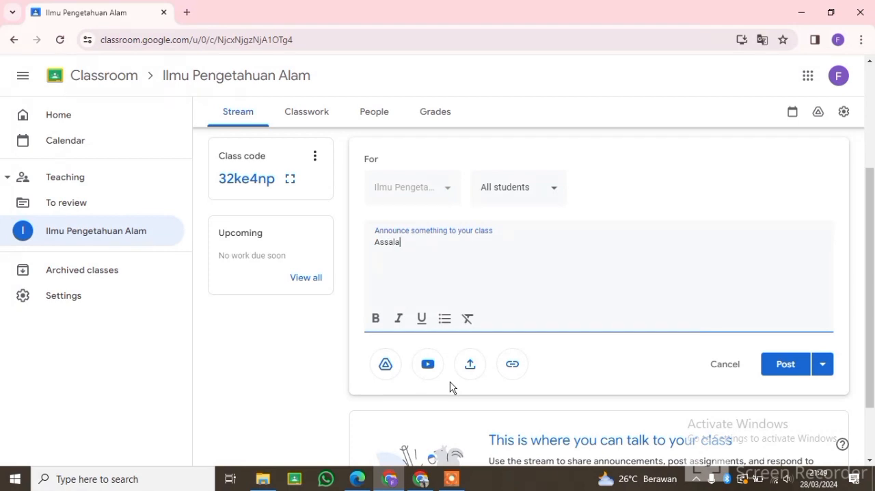
text(mualaikum )
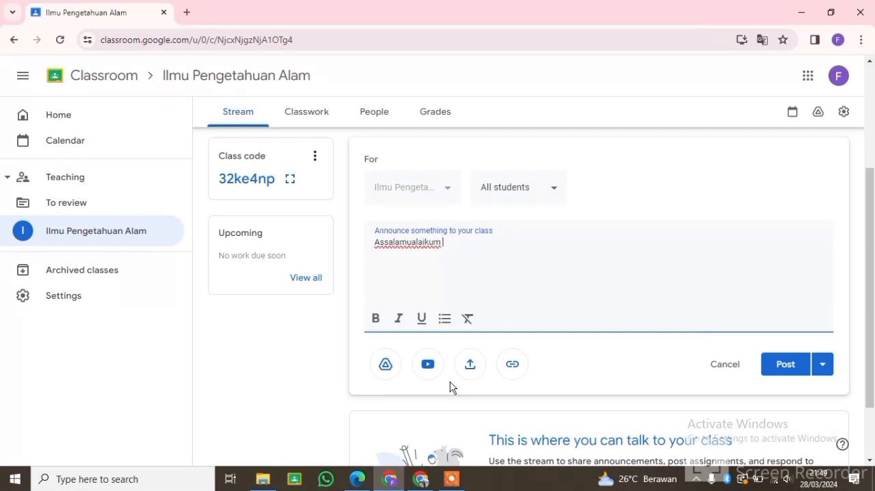
text(Warahmatullahi Wabarakatu)
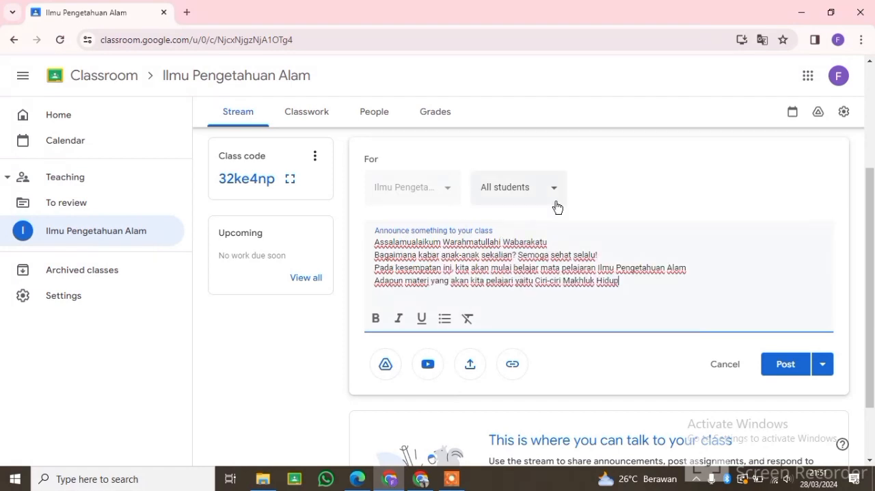
click(785, 366)
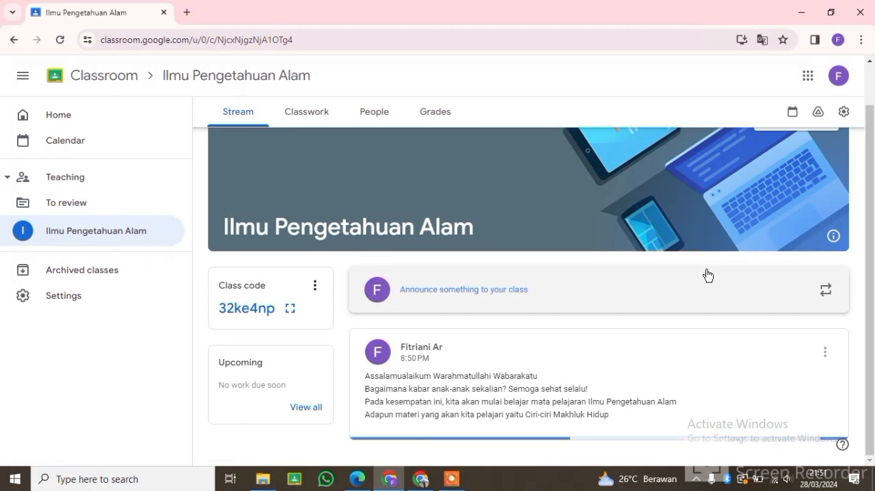
scroll(673, 381, down, 1)
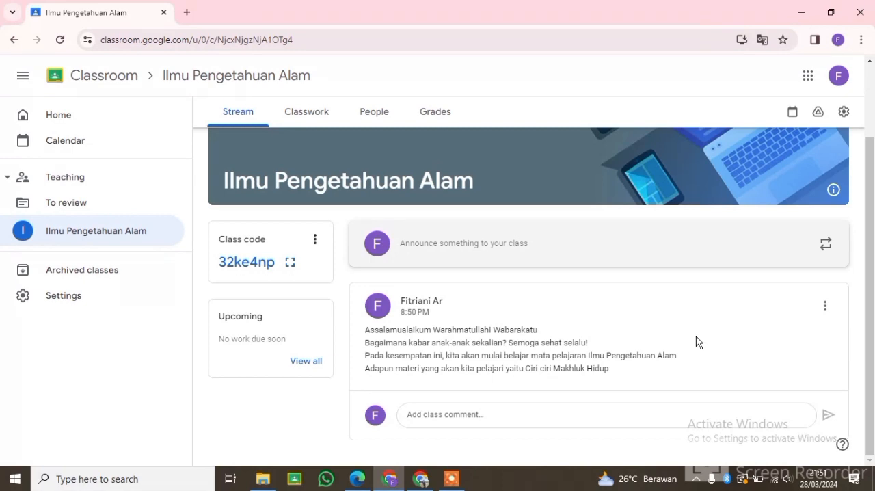
Step: Create a new classwork material titled "Ciri-Ciri Makhluk Hidup"
click(306, 111)
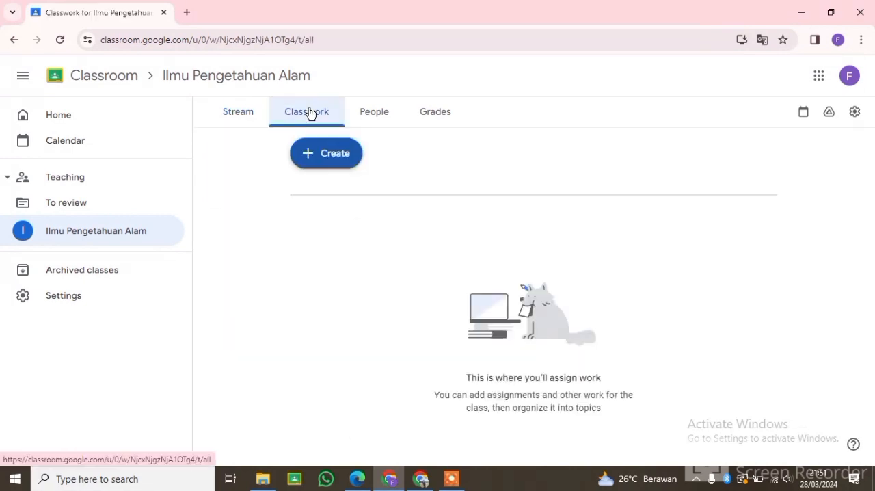
click(323, 162)
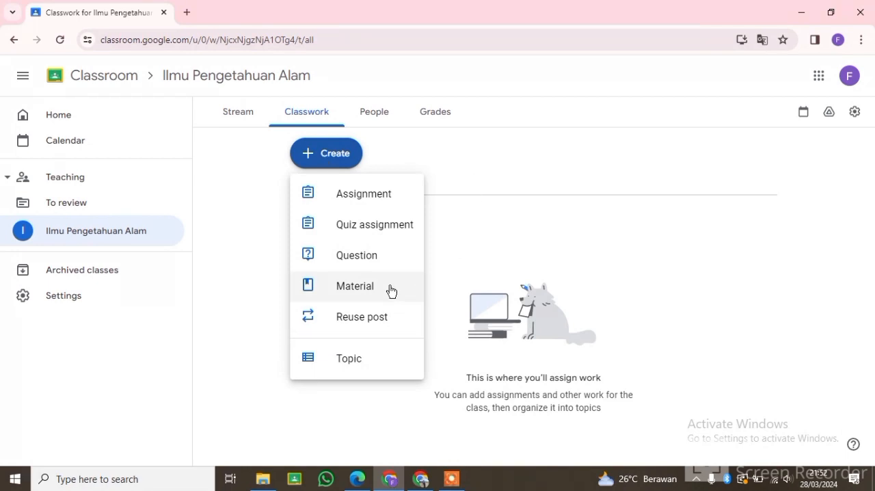
click(345, 164)
click(345, 164)
click(354, 291)
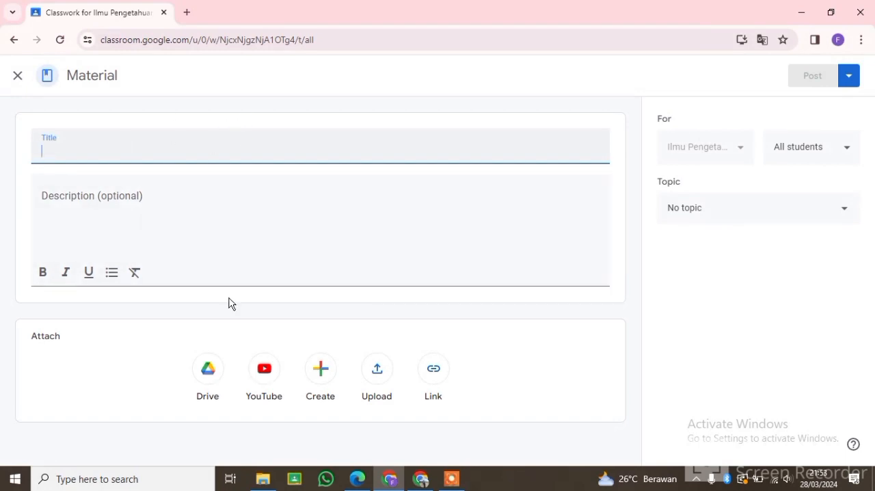
text(Ciri-Ciri Makhluk )
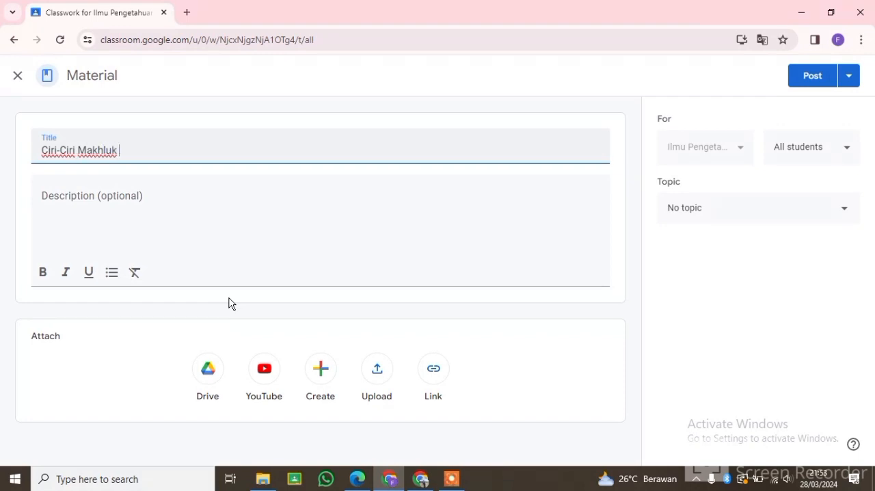
text(Hidup)
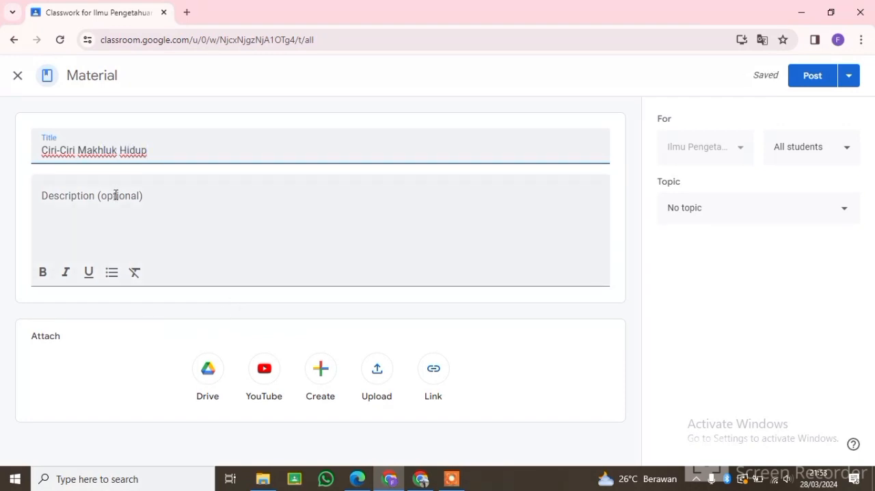
Step: Describe the material as "Silahkan simak dan pelajari video dibawah ini. Apabila terdapat kendala, silahkan bertanya melalui kolom komentar kelas. Sekian dan Terima Kasih"
click(116, 196)
text(Silahkan simak )
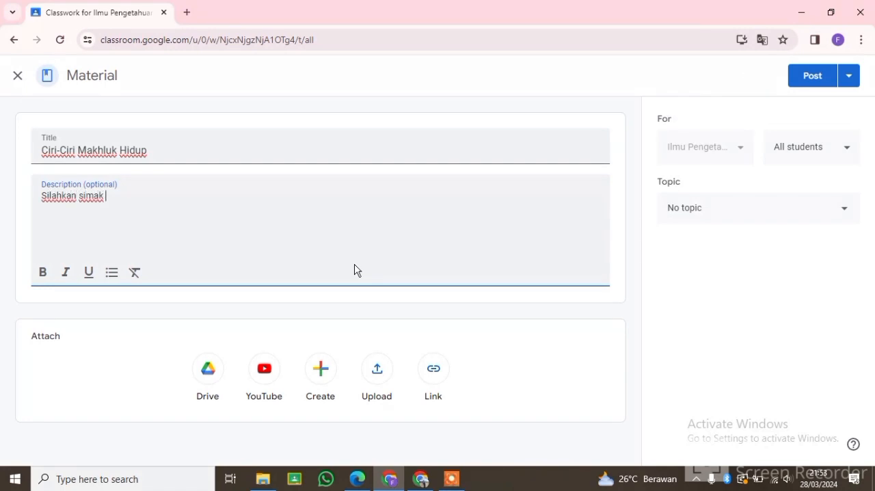
text(video)
text(Kasih)
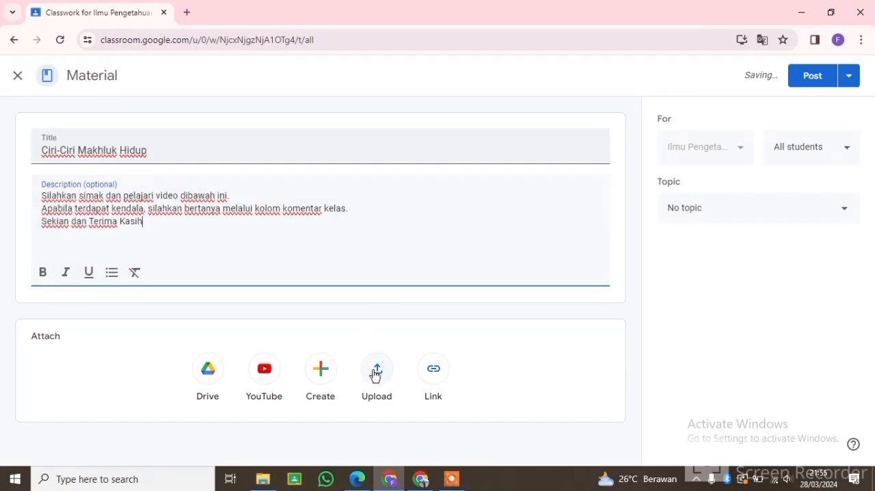
Step: Upload "CIRI CIRI MAKHLUK HIDUP __ KELAS 3 SD MATERI IPA TEMA 1 SUBTEMA 1.mp4" from Downloads to the material and post it
click(377, 370)
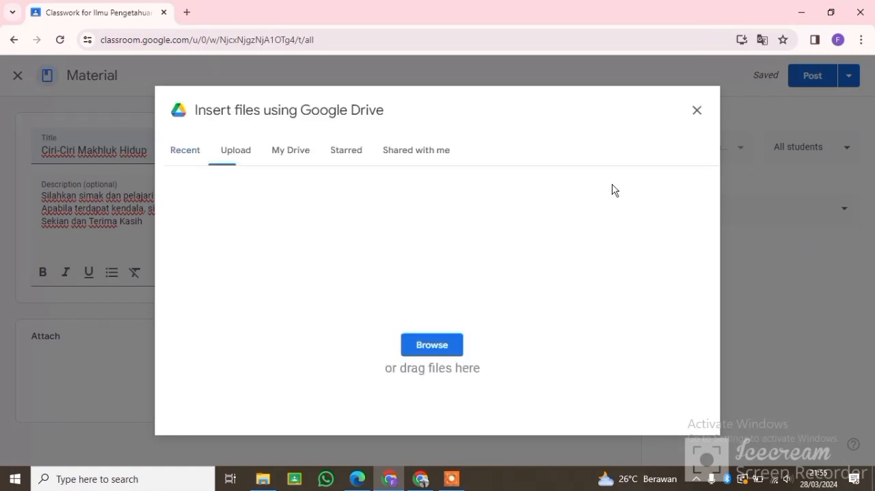
click(173, 147)
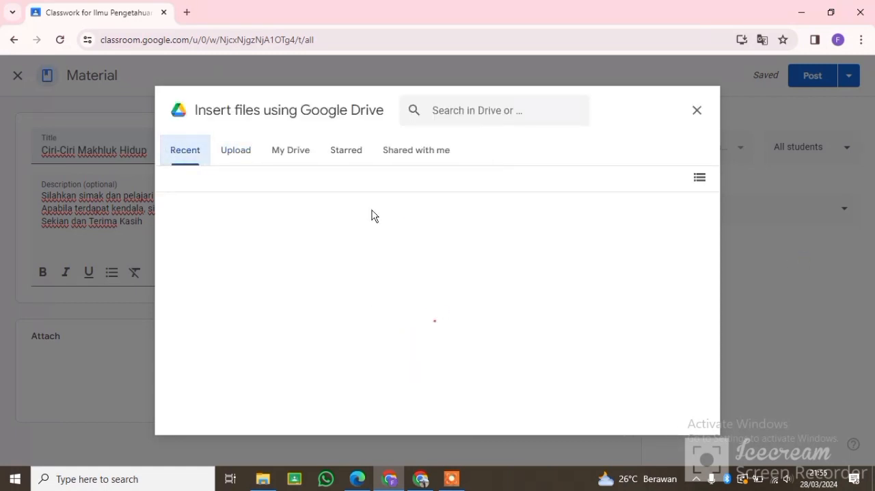
click(244, 156)
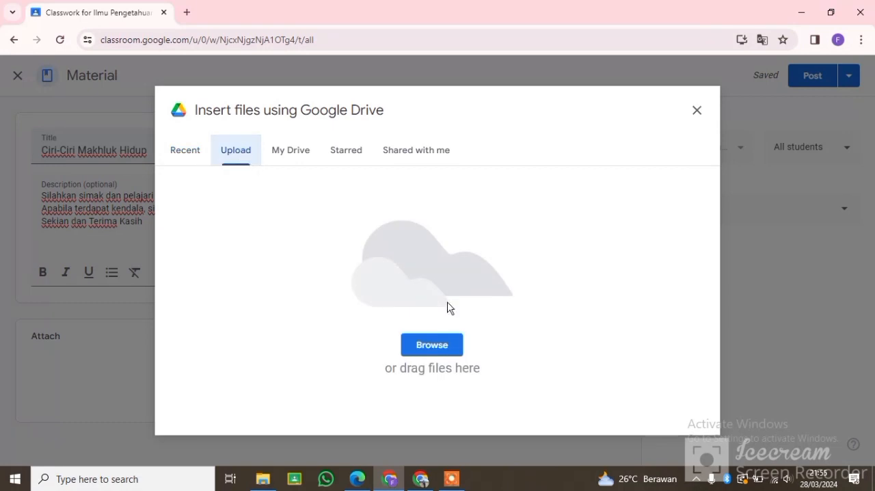
click(448, 349)
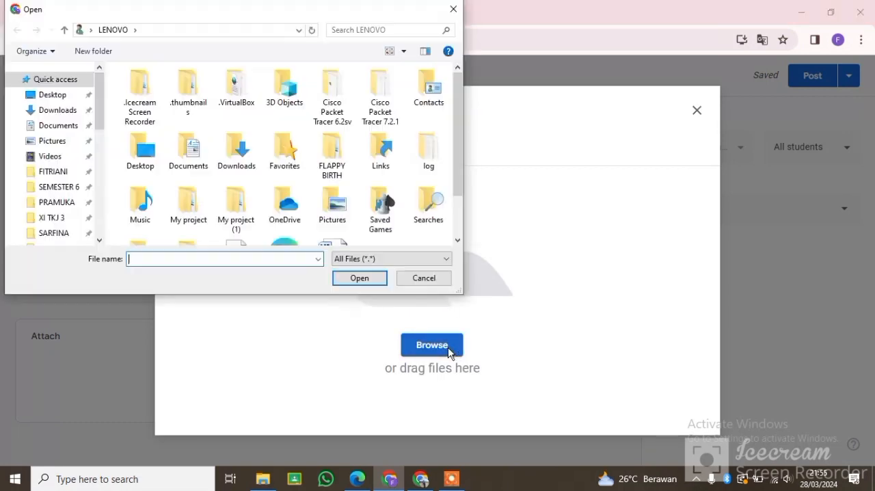
click(58, 110)
click(228, 123)
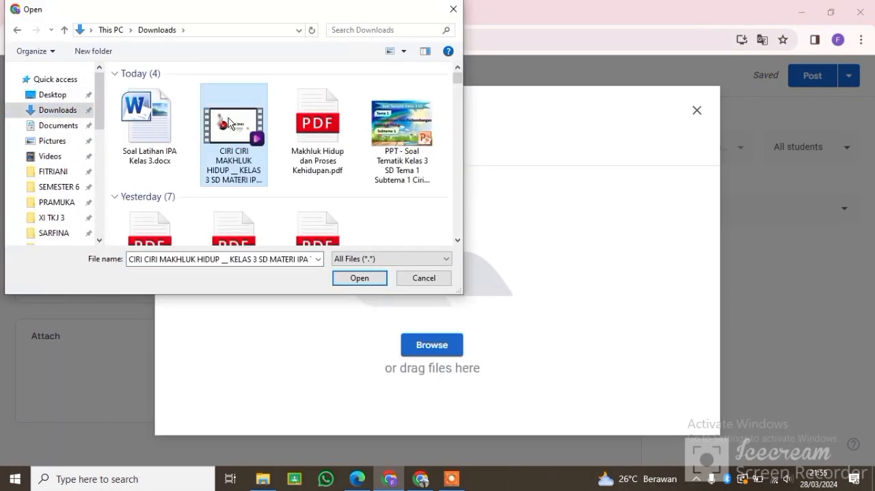
click(356, 280)
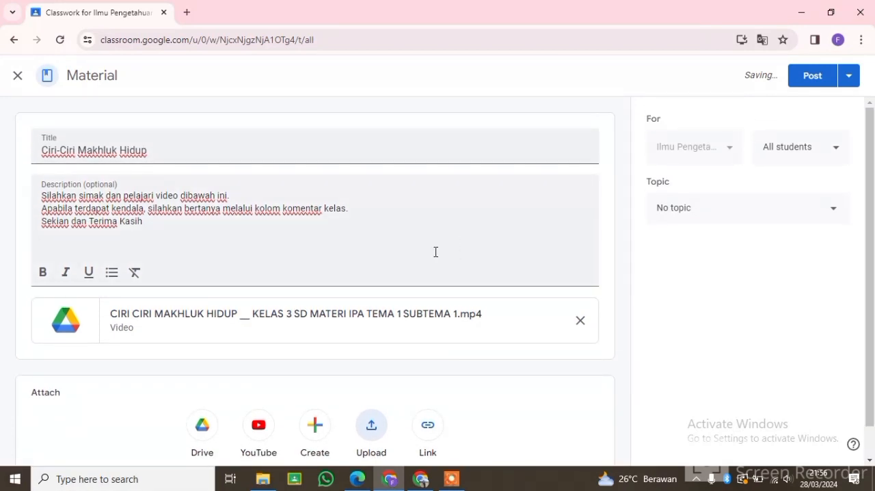
click(814, 76)
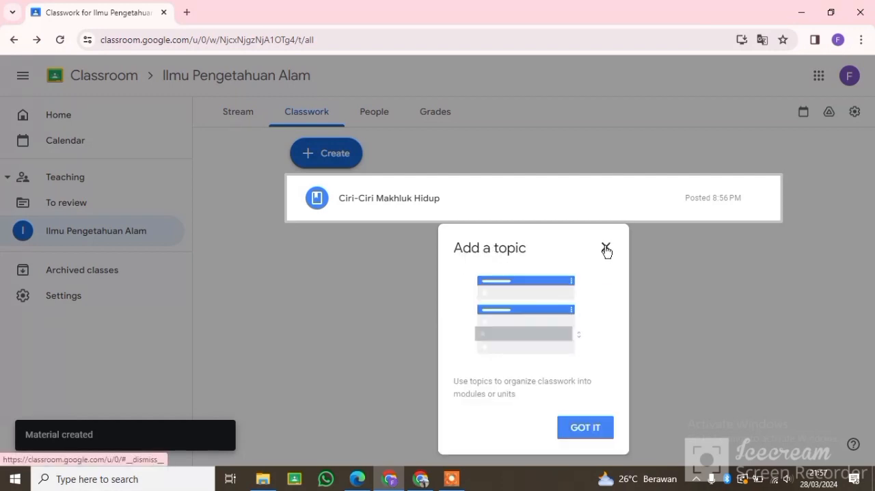
click(605, 247)
Step: Post the class comment "halo semuanya" on the Ciri-Ciri Makhluk Hidup material and return to the class stream
click(227, 115)
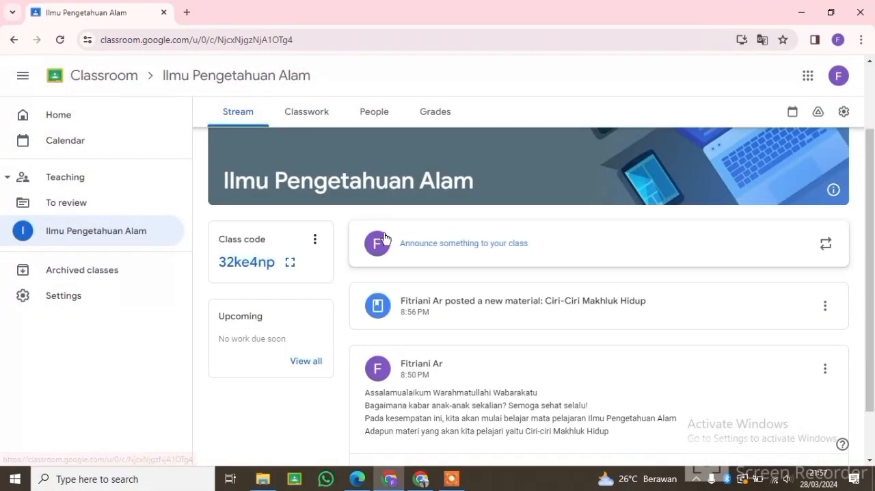
click(705, 319)
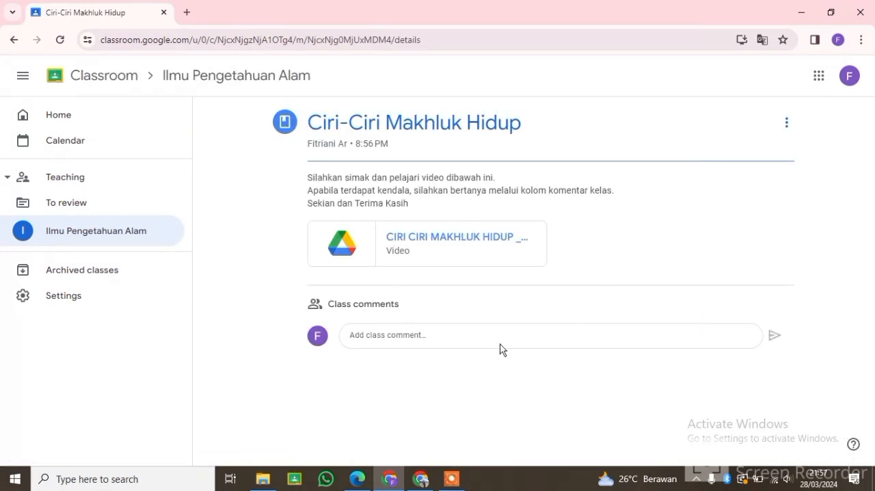
click(479, 337)
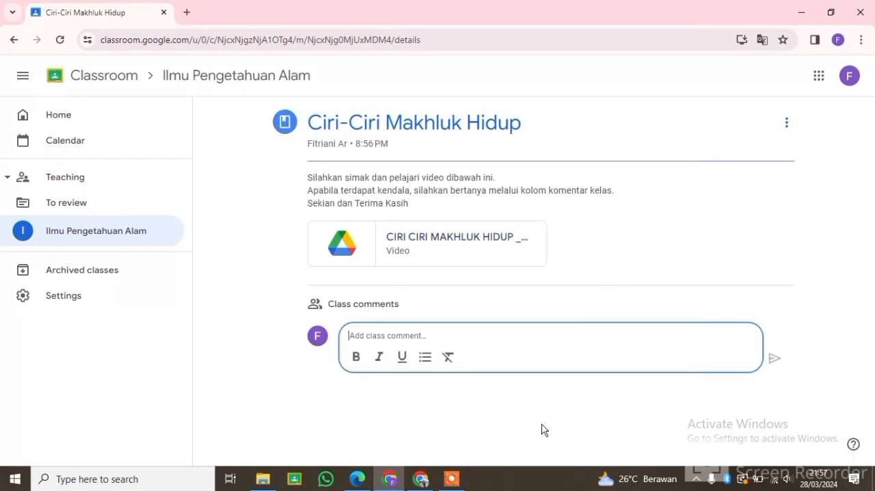
text(halo semuanya)
key(Return)
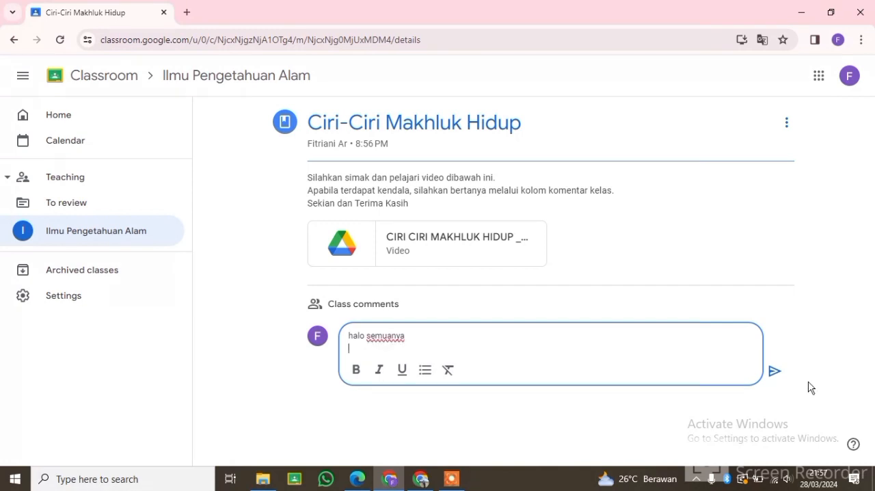
click(776, 372)
click(280, 425)
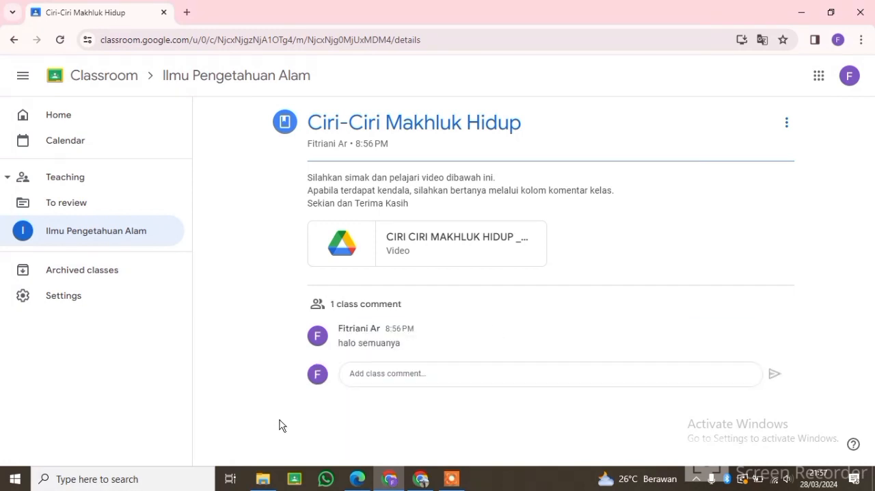
click(14, 41)
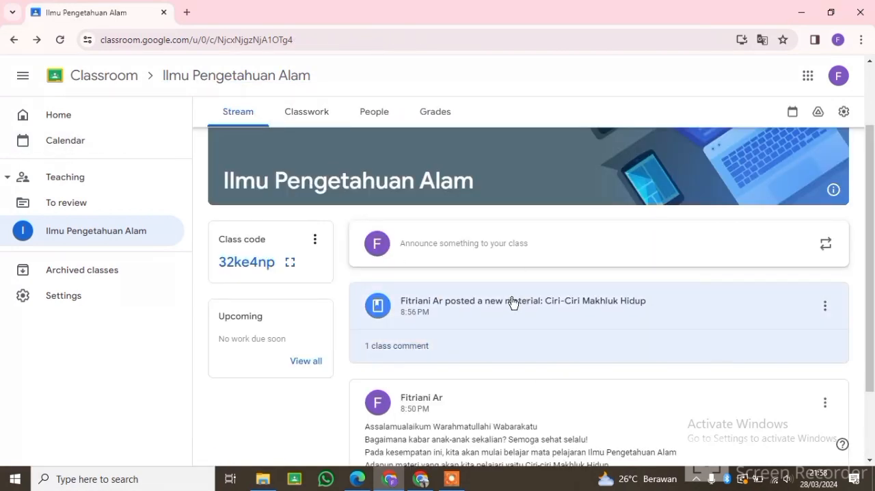
Step: Create a new classwork assignment titled "Tugas 1"
click(308, 112)
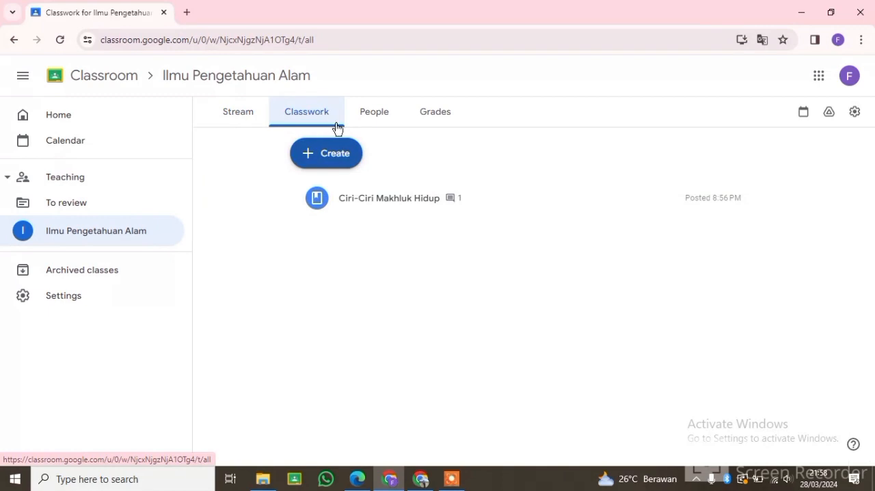
click(328, 157)
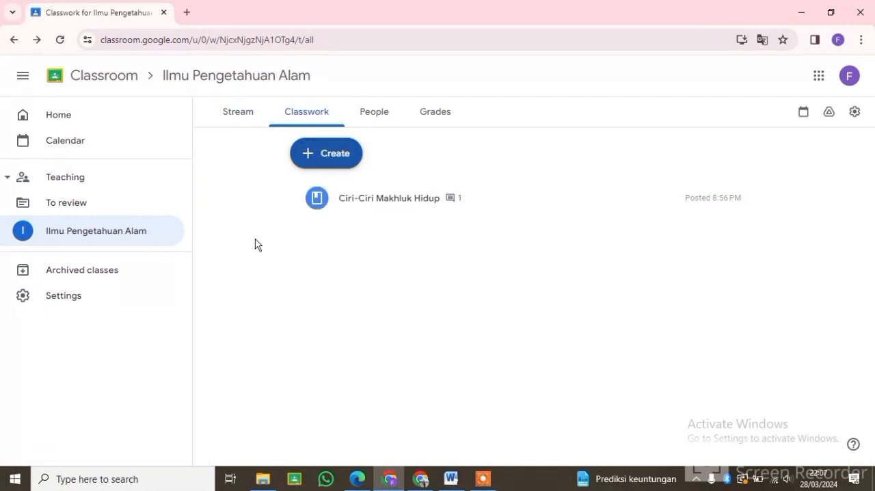
click(331, 158)
click(370, 192)
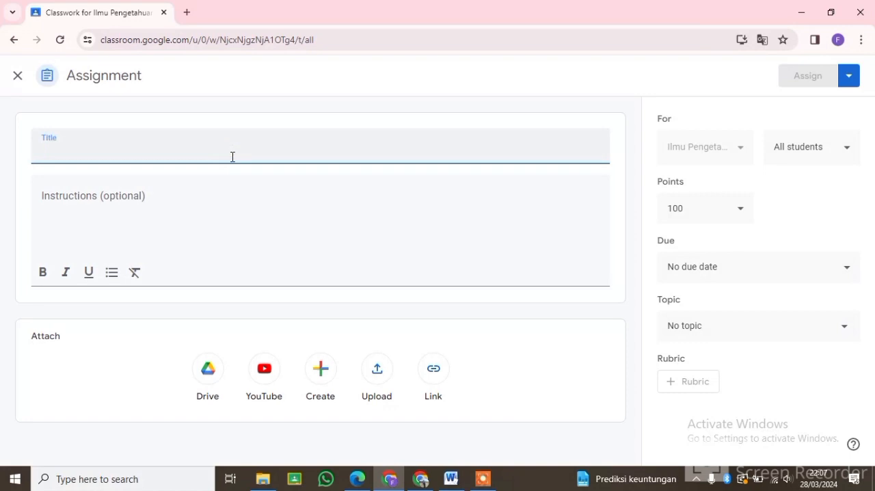
text(Tugas 1)
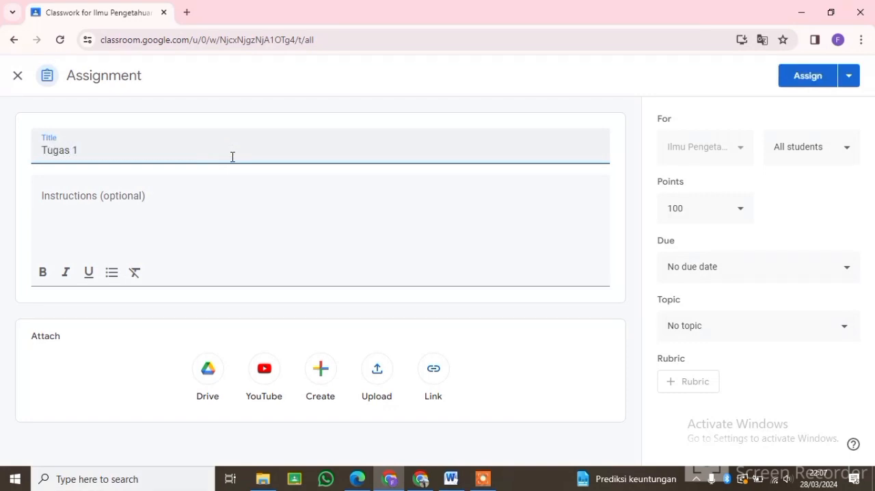
Step: Set the instructions to "Kerjakan tugas berikut dengan memilih jawaban yang paling tepat. Sebelum mengerjakan soal, pahami terlebih dahulu materi yang telah diberikan. Selamat Mengerjakan!!!"
click(220, 198)
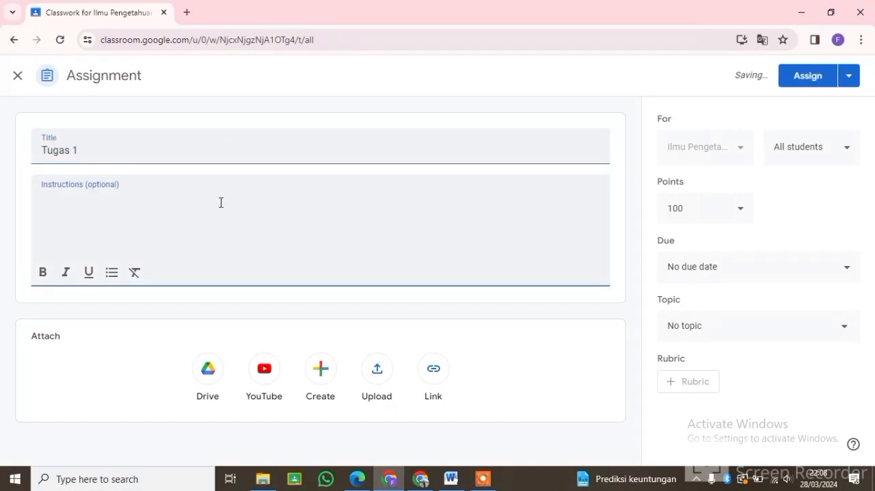
text(ker)
key(BackSpace)
key(BackSpace)
text(erjakan tugas berikut dengan memilih jawaban yang paling tepat.)
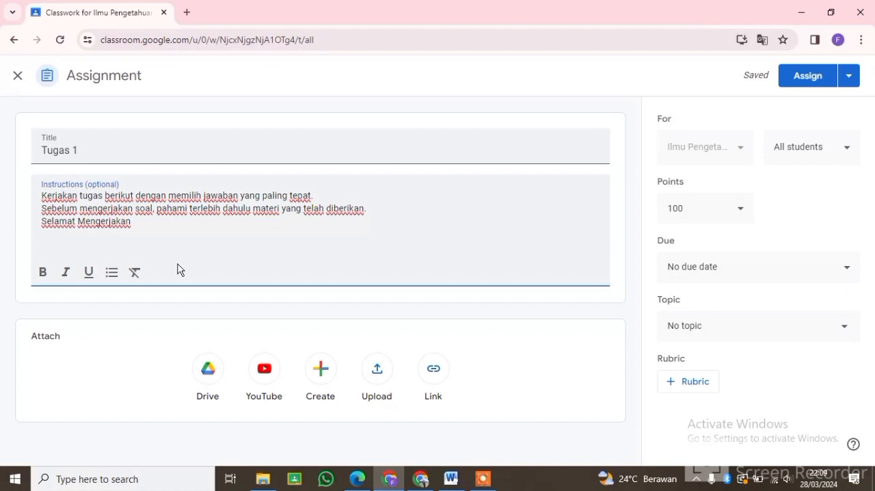
Step: Upload "Soal Latihan IPA Kelas 3.docx" from Downloads to the assignment and assign it to all students
click(375, 373)
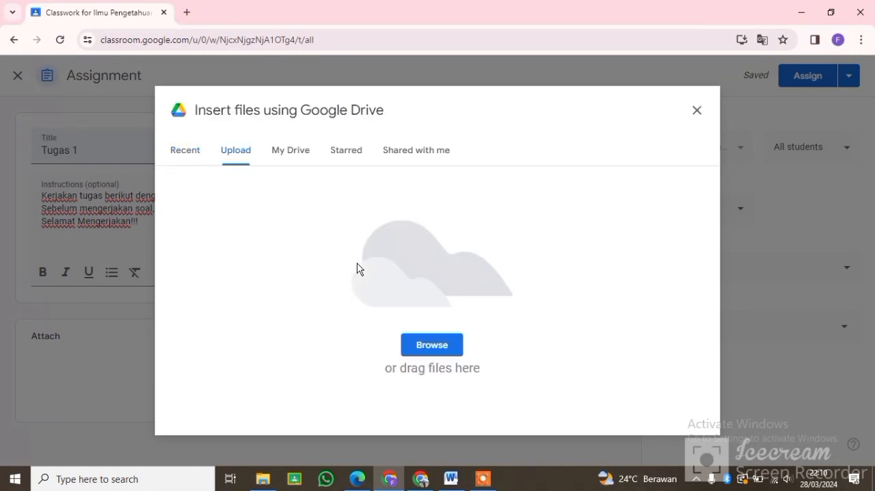
click(426, 343)
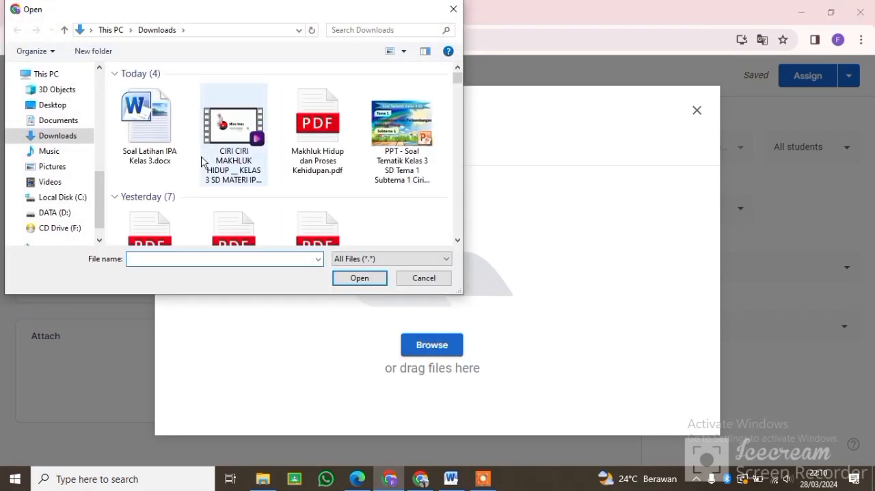
click(147, 124)
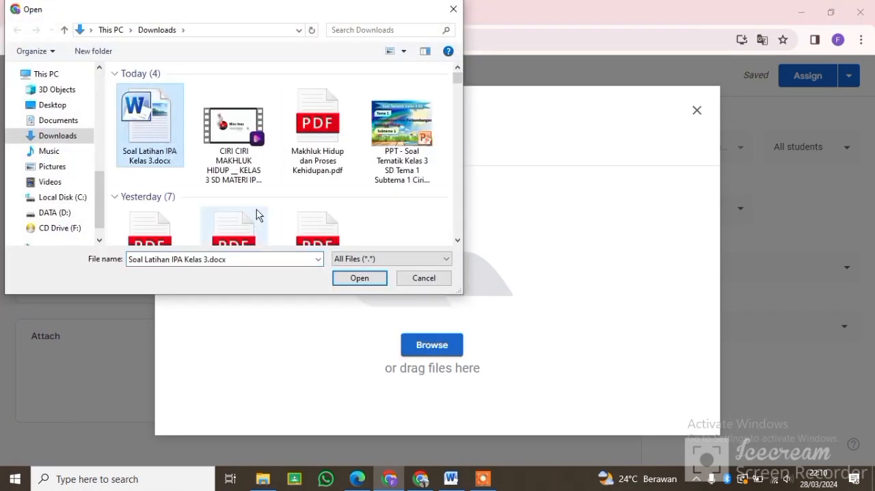
click(359, 277)
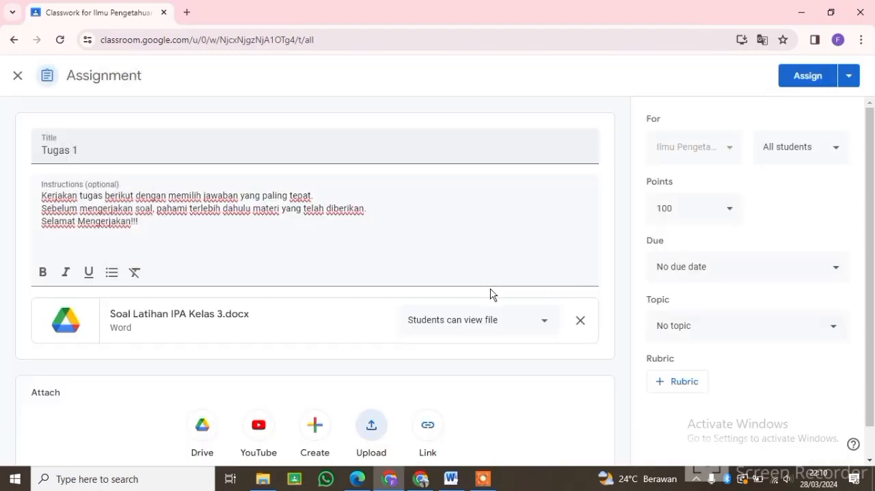
click(805, 75)
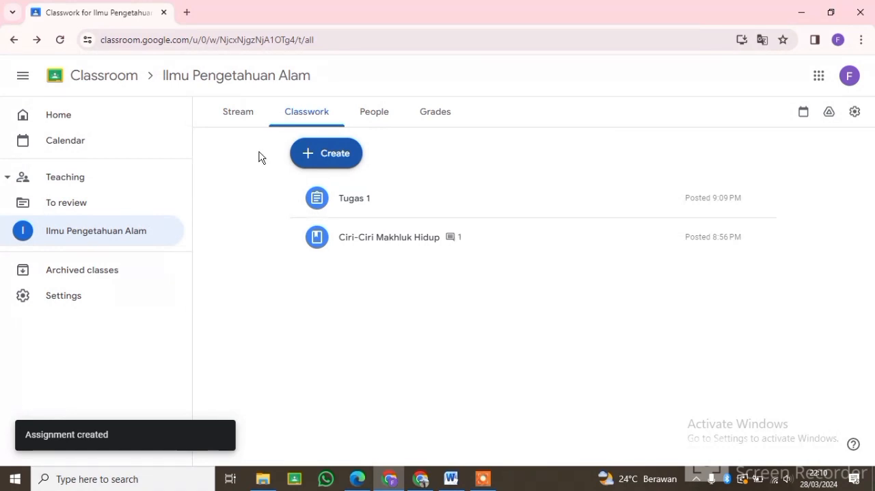
Step: Review the posted assignment, material and announcement in the class stream
click(234, 114)
scroll(527, 312, down, 3)
scroll(525, 308, up, 3)
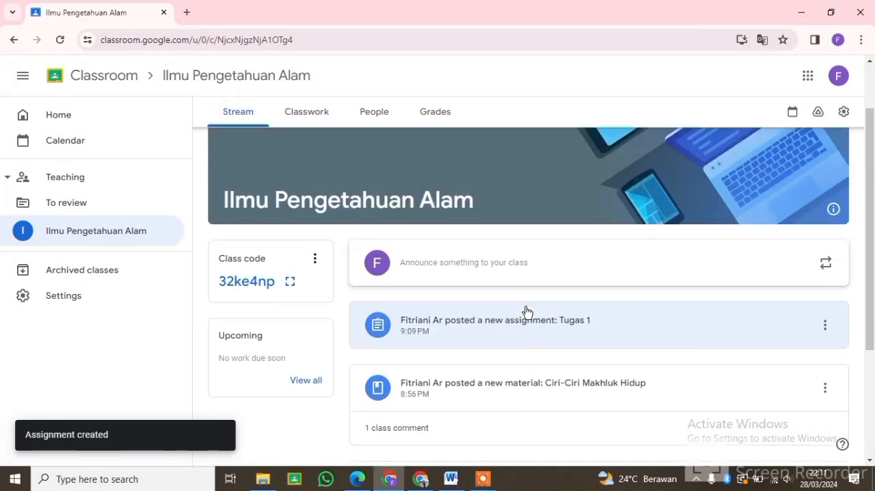
scroll(526, 311, down, 2)
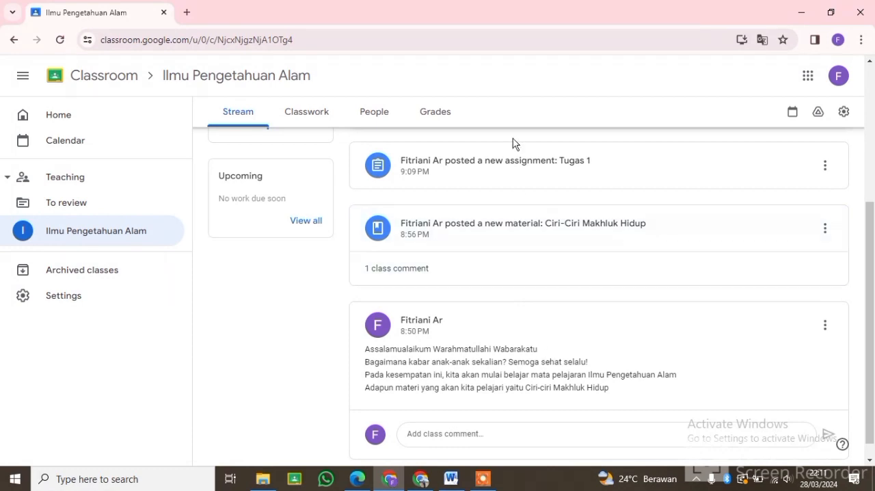
scroll(531, 271, up, 1)
scroll(532, 273, down, 2)
scroll(532, 274, up, 3)
scroll(531, 273, down, 3)
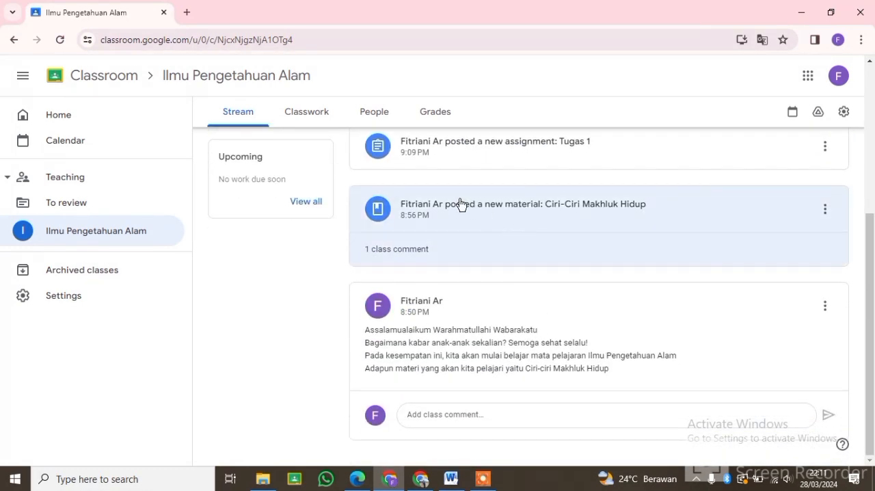
scroll(460, 204, up, 3)
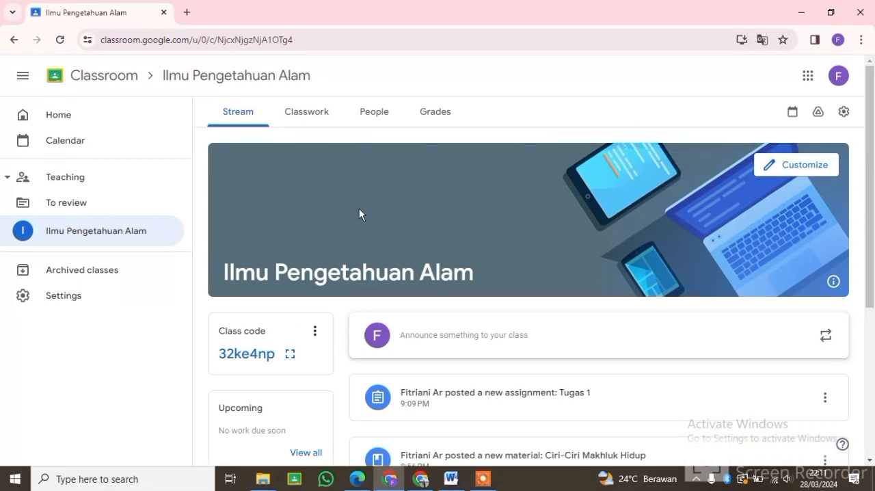
click(487, 480)
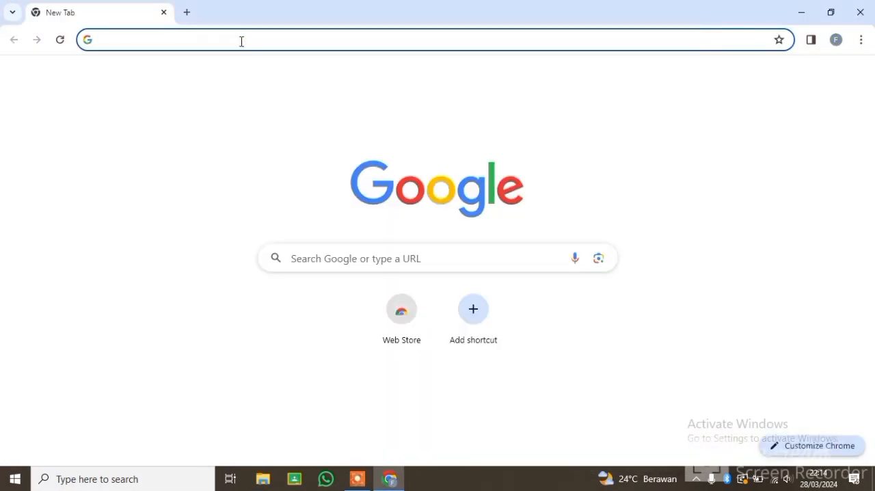
Step: Find the Google Classroom login page with a web search for "classroom" and continue into Classroom with the signed-in student account
text(clas)
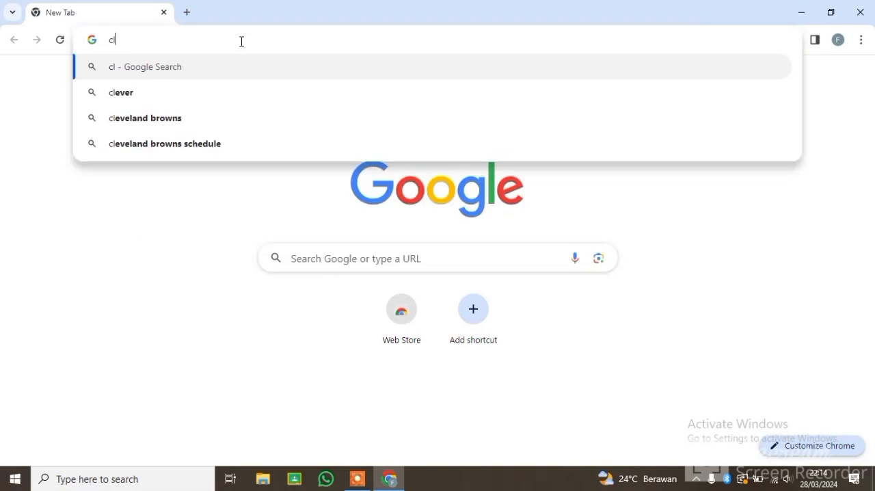
key(Return)
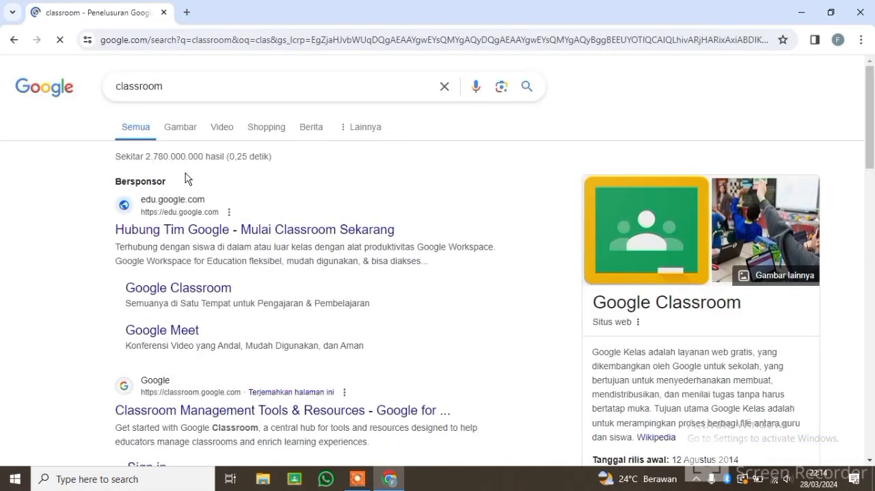
scroll(244, 180, down, 7)
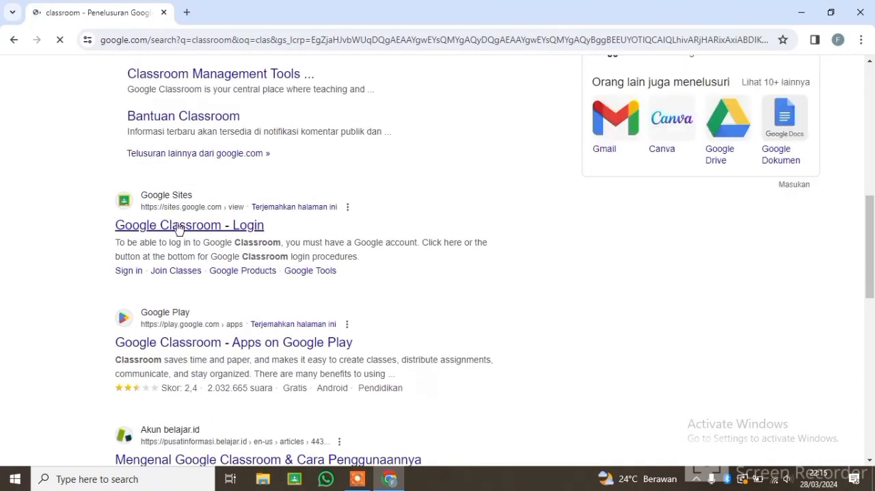
click(232, 226)
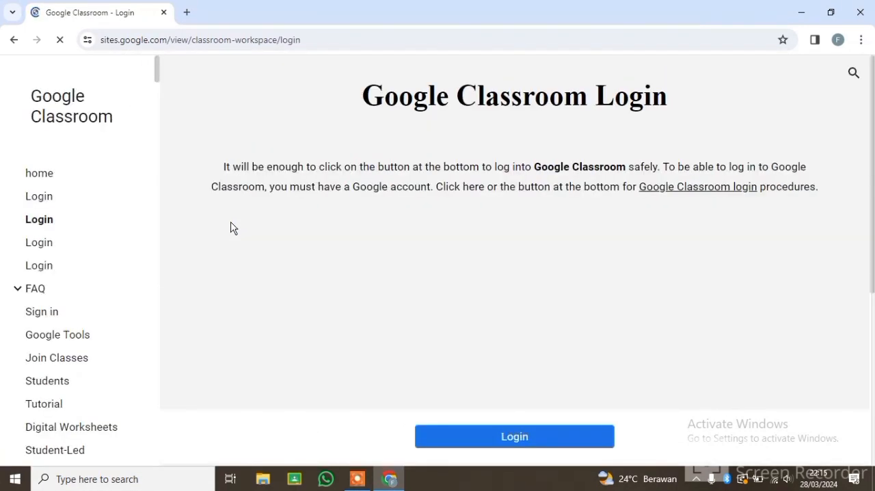
click(498, 435)
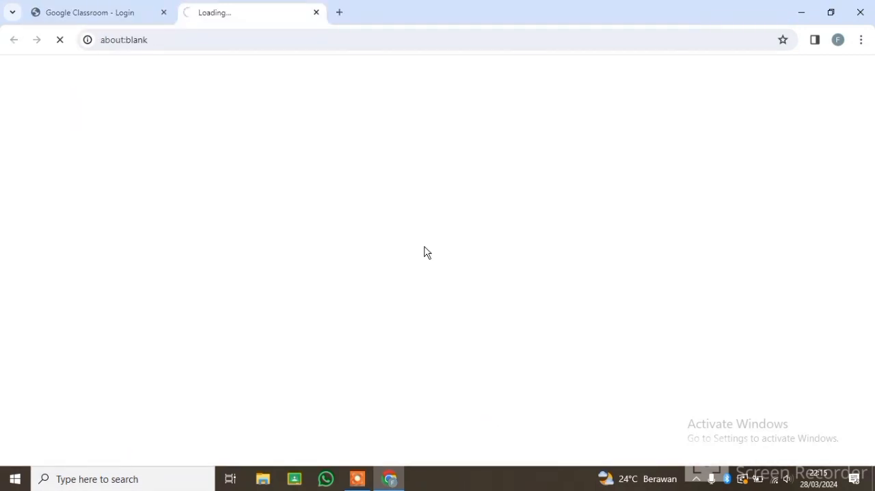
click(164, 13)
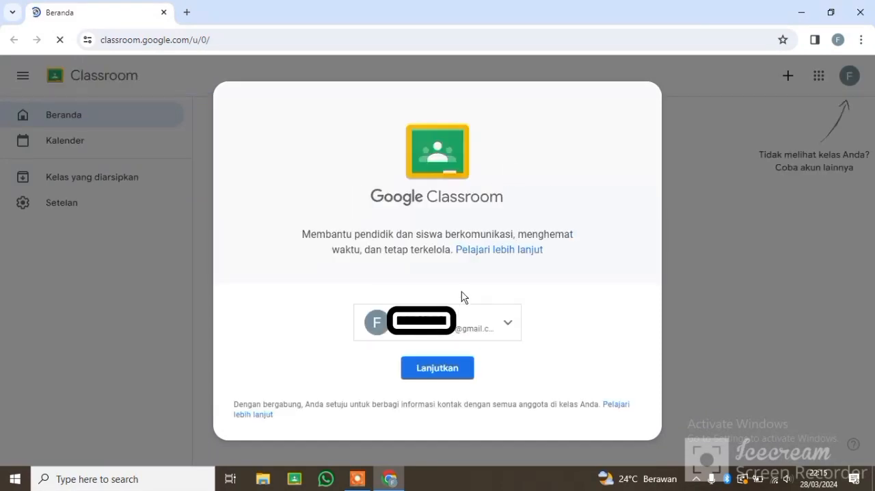
click(447, 371)
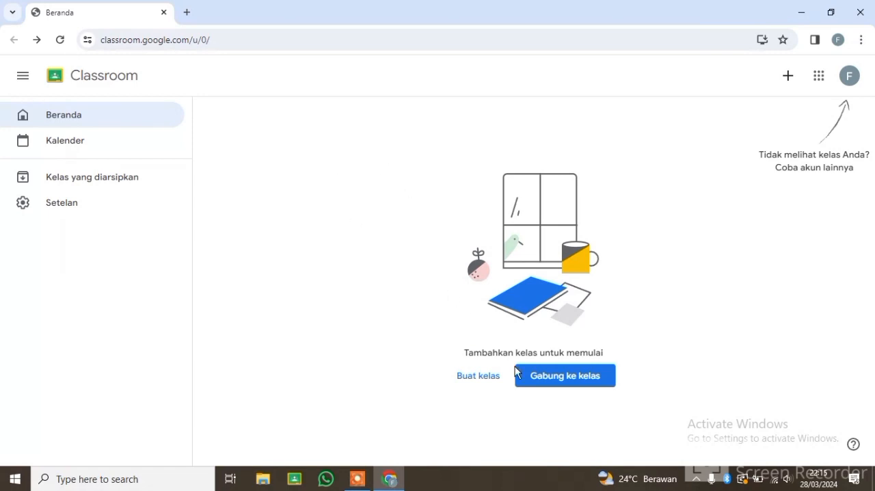
Step: Join the Ilmu Pengetahuan Alam class as a student using its class code and dismiss the navigation introduction
click(557, 376)
click(392, 266)
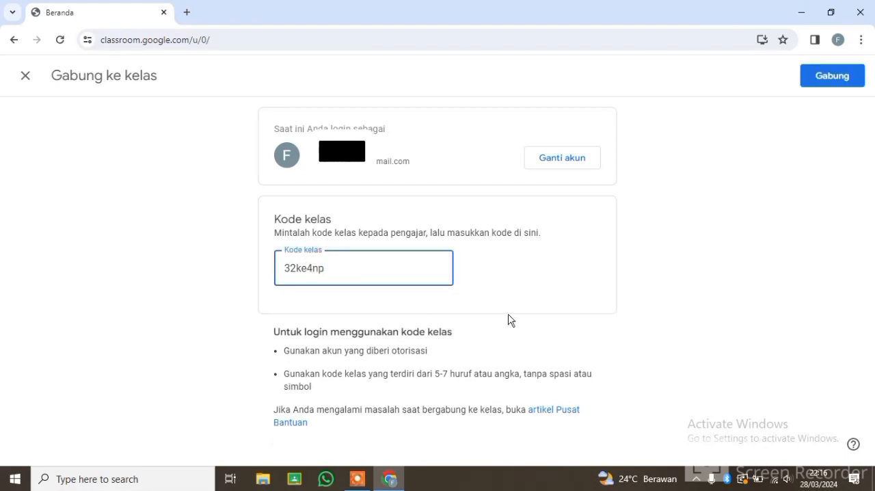
click(835, 77)
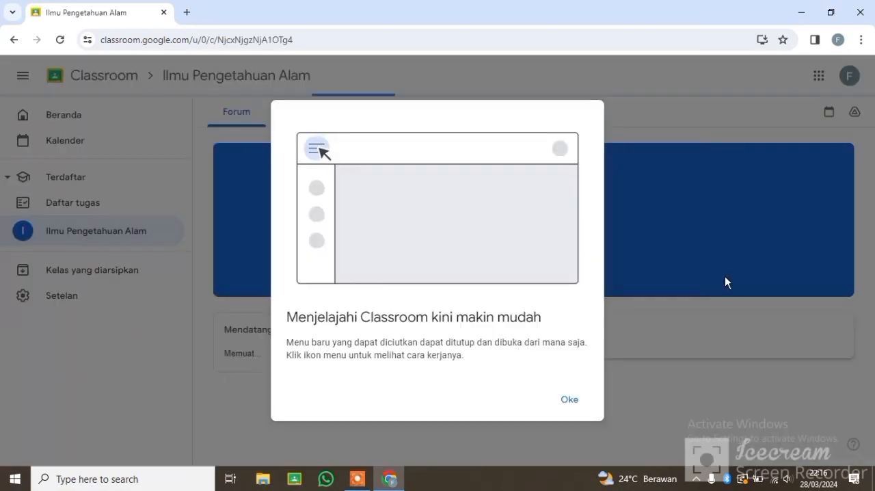
click(570, 399)
Step: Examine the joined class's forum posts, classwork list and member list from the student's view
scroll(541, 305, down, 3)
scroll(540, 305, up, 3)
scroll(540, 304, down, 3)
scroll(541, 305, up, 3)
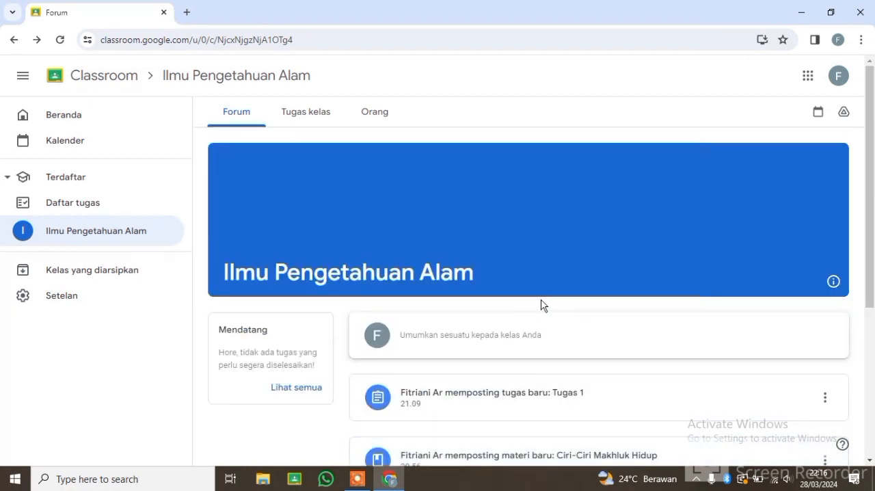
scroll(540, 305, down, 3)
scroll(541, 305, up, 2)
scroll(544, 319, down, 2)
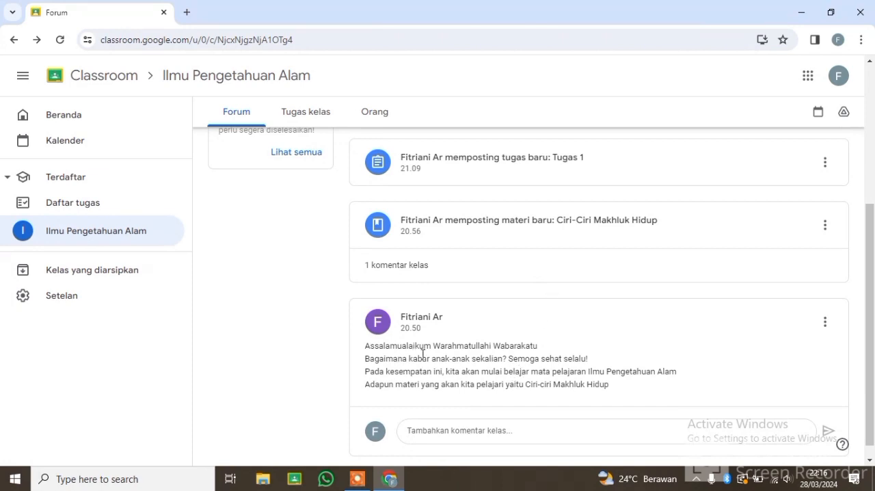
scroll(476, 328, up, 5)
click(326, 118)
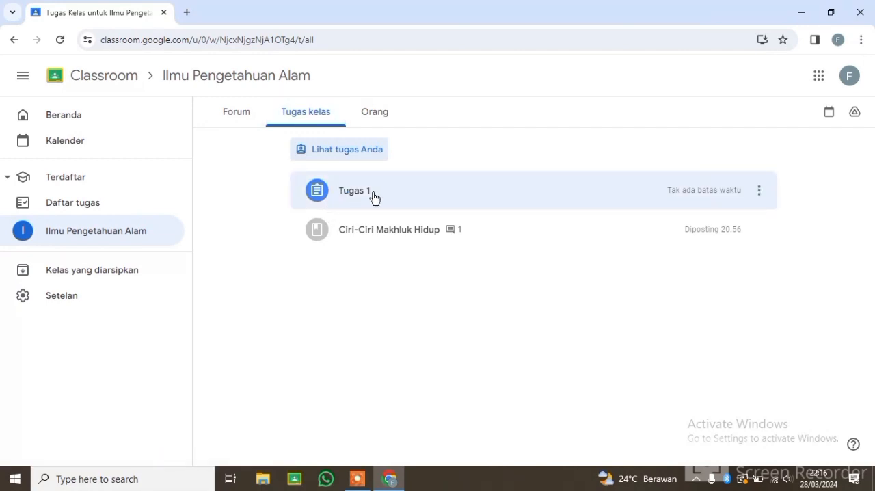
click(386, 112)
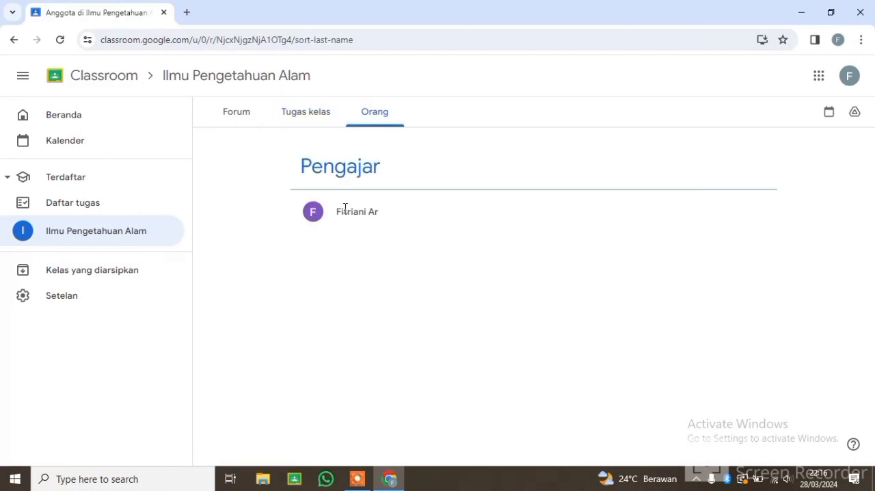
Step: Open the Ciri-Ciri Makhluk Hidup material from the class forum, watch its attached video and close the video
click(228, 120)
scroll(331, 168, down, 3)
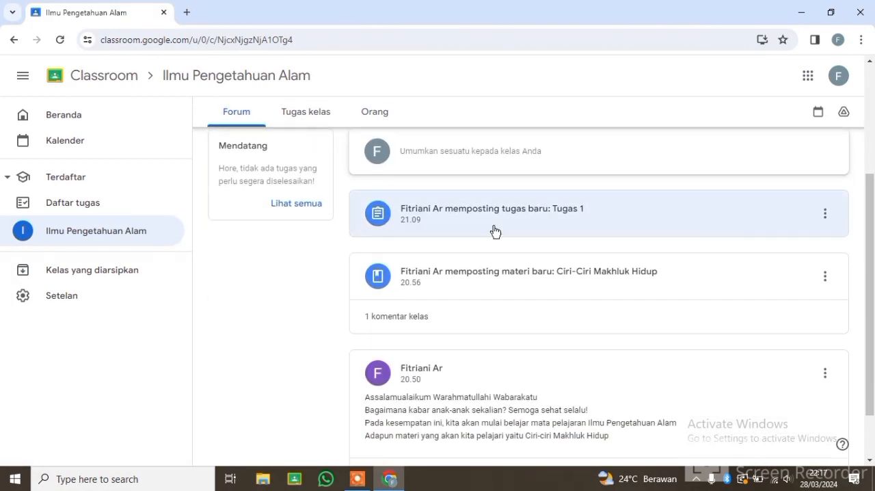
scroll(483, 283, down, 1)
click(508, 219)
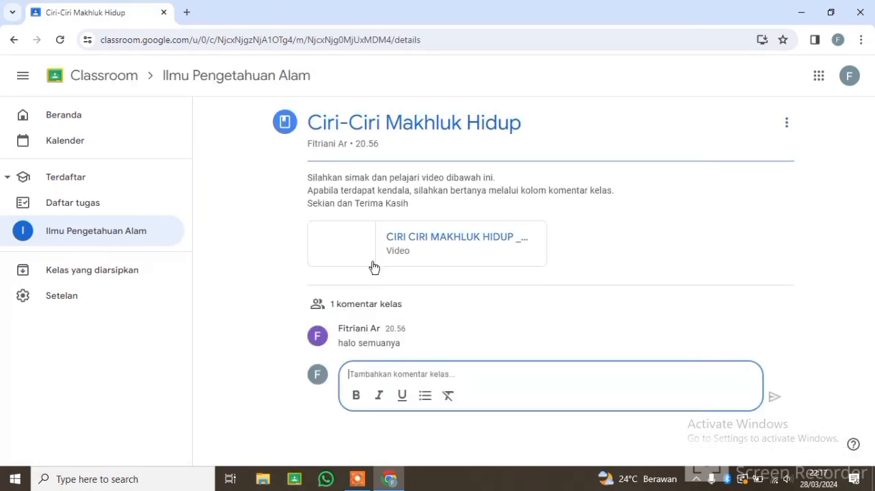
click(448, 238)
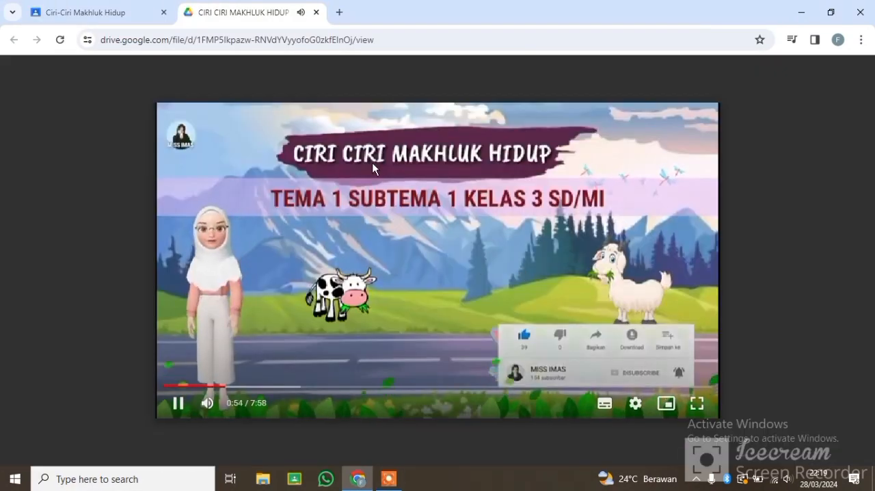
click(316, 13)
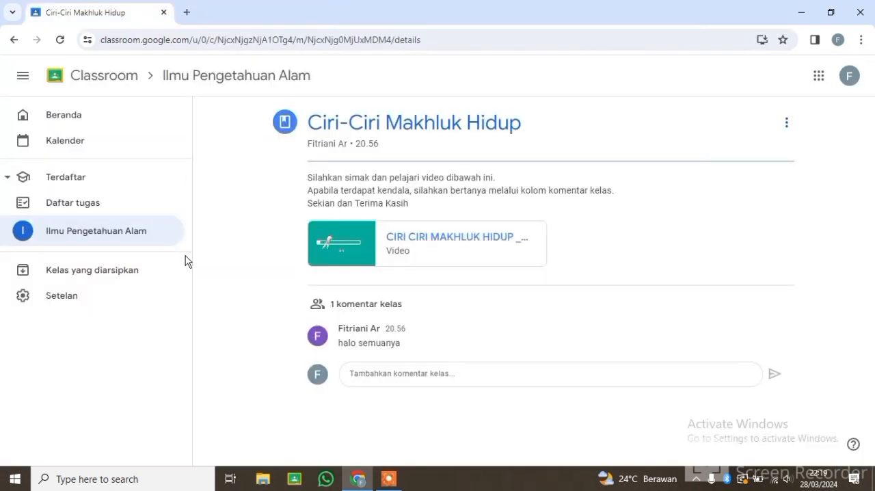
Step: Return to the Ilmu Pengetahuan Alam forum and open the Tugas 1 assignment
click(110, 236)
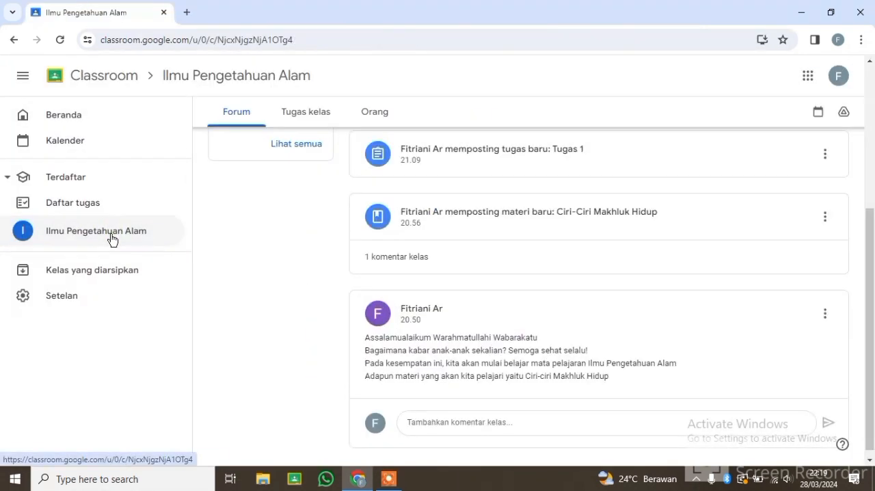
scroll(502, 238, up, 1)
click(548, 241)
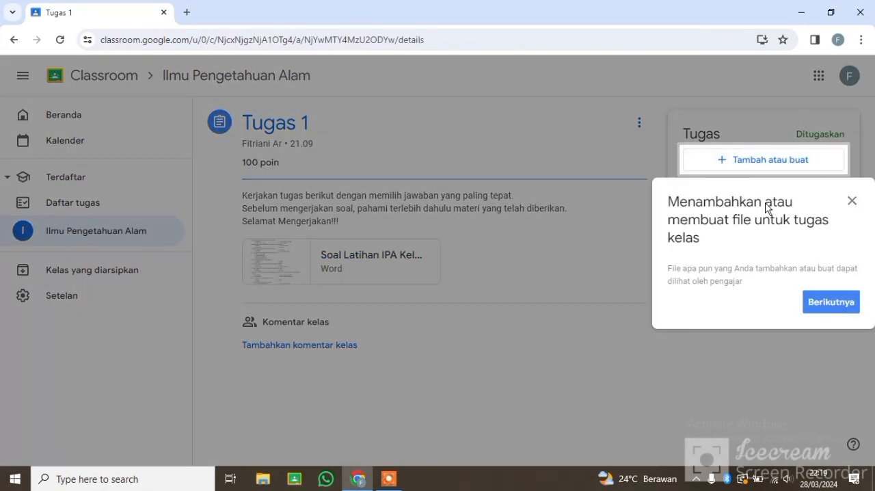
Step: Dismiss the assignment introduction tips, read through the attached Soal Latihan IPA Kelas 3 document and close it
click(812, 303)
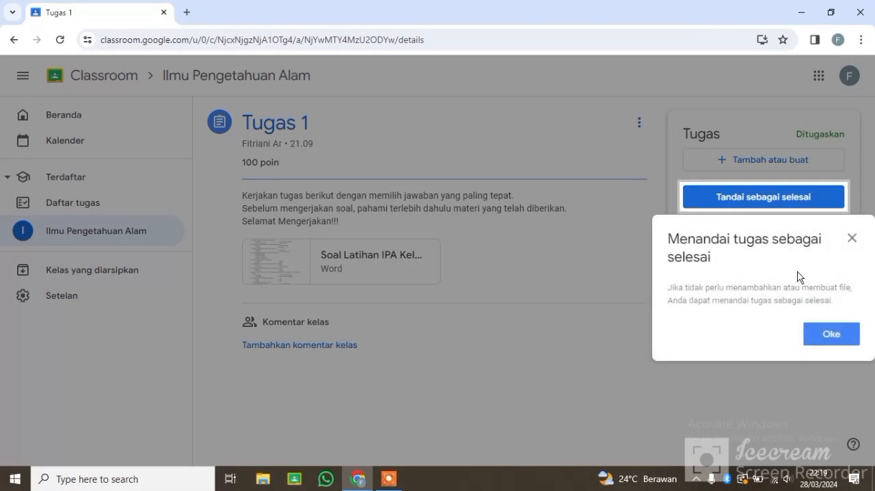
click(823, 333)
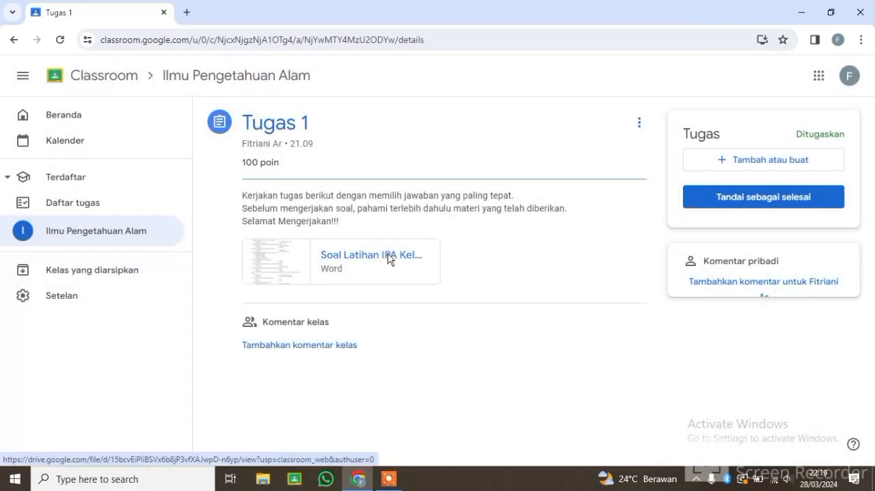
click(389, 257)
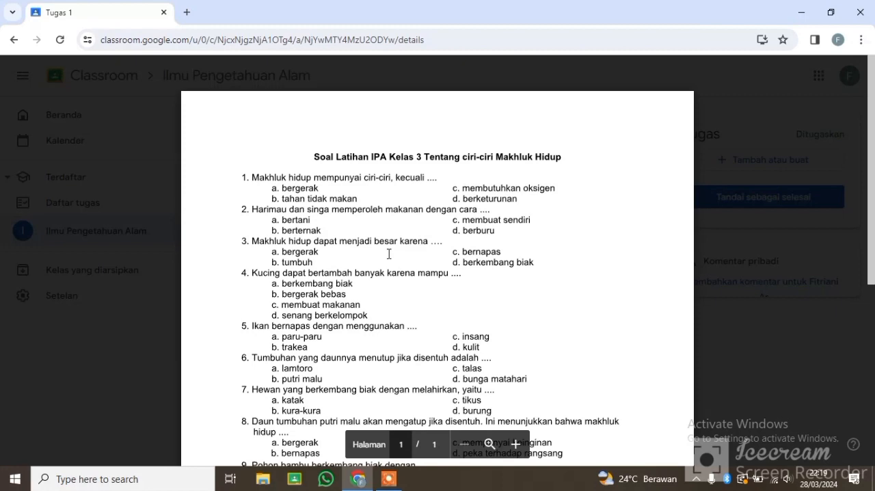
scroll(388, 253, down, 5)
scroll(388, 254, up, 5)
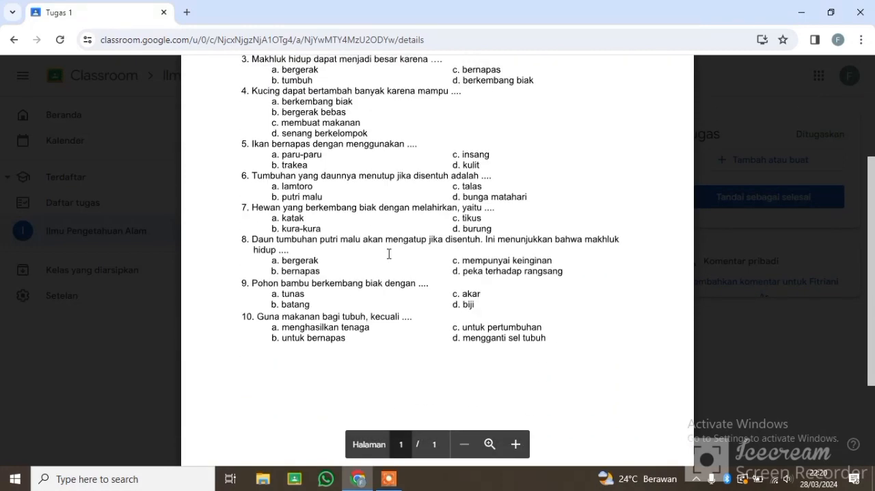
scroll(389, 254, down, 1)
scroll(389, 254, up, 2)
click(10, 76)
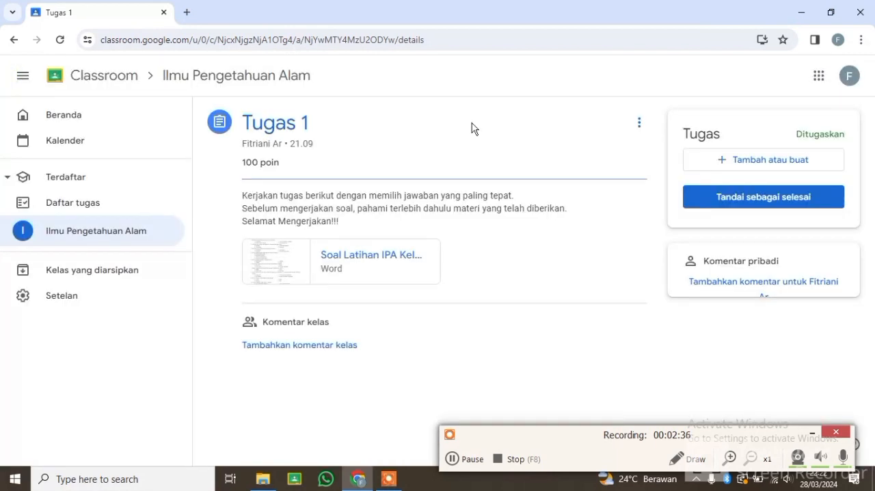
Step: Attach the file Soal Latihan IPA Kelas 3.docx from the Downloads folder as the student's work for Tugas 1
click(779, 161)
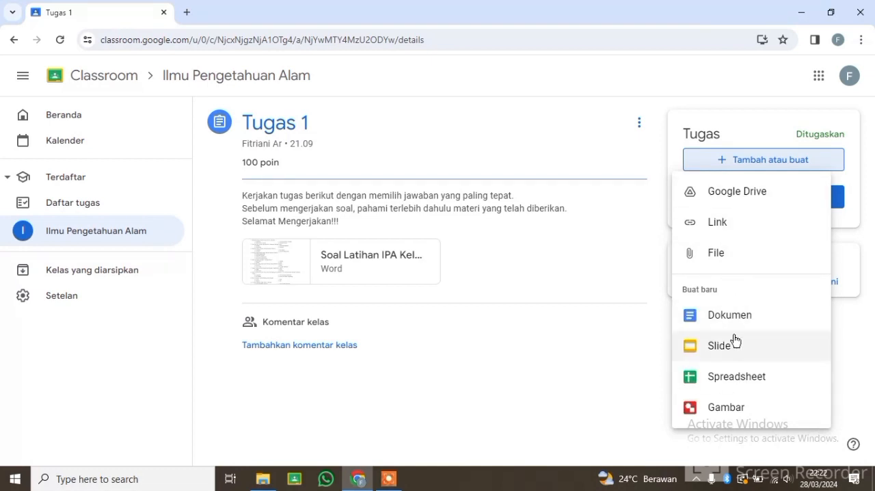
click(717, 252)
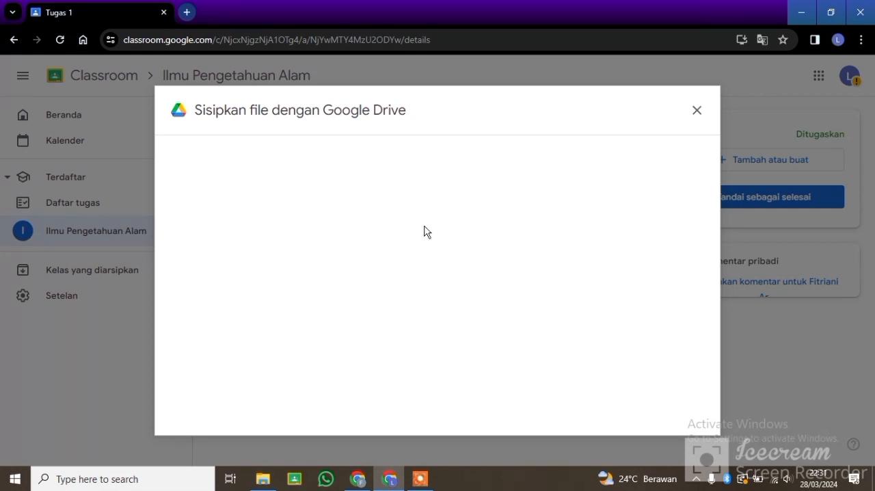
click(445, 344)
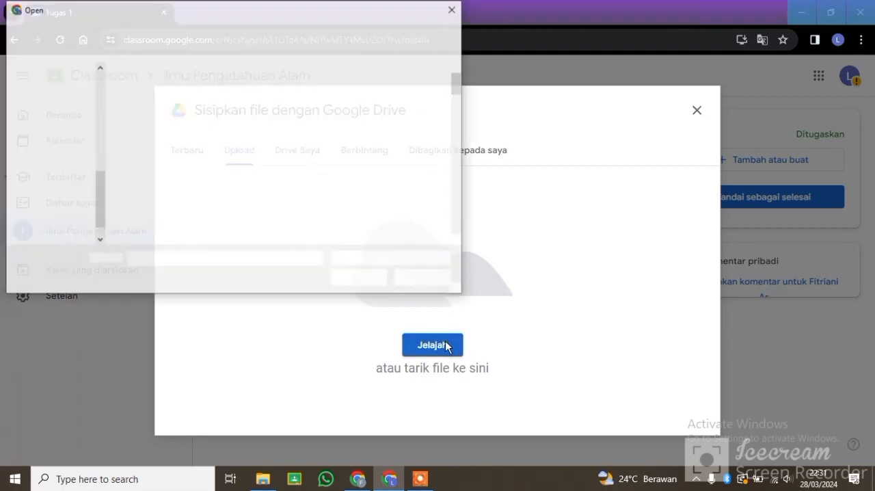
click(63, 107)
scroll(62, 137, up, 6)
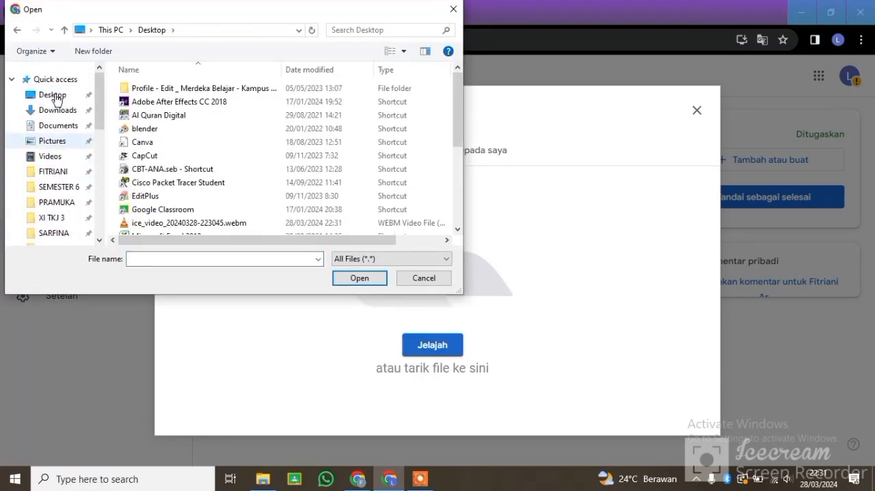
click(56, 112)
click(161, 113)
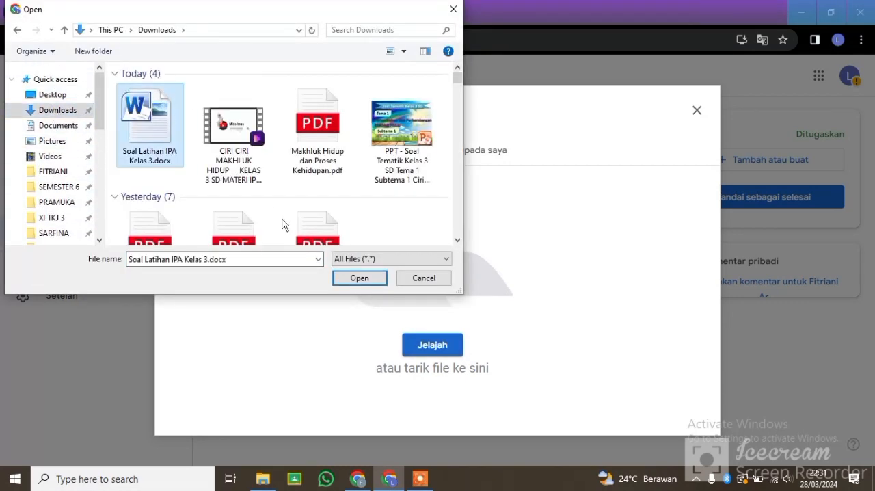
click(376, 279)
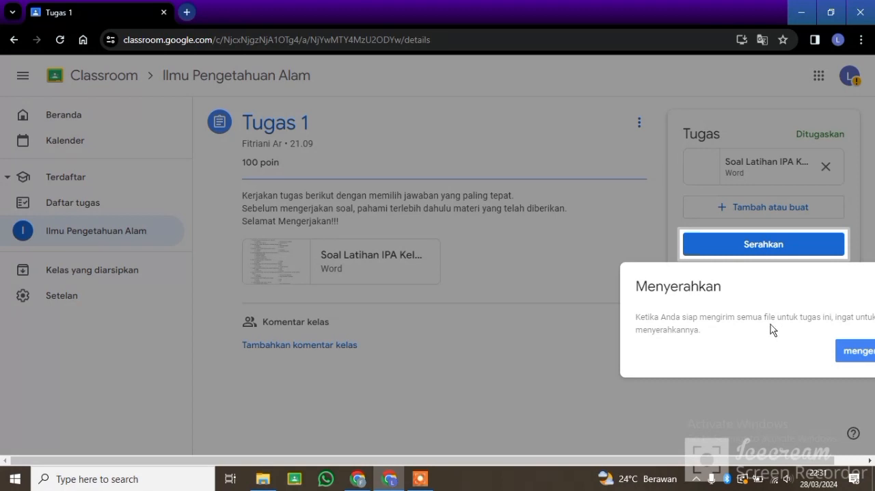
Step: Dismiss the submission tip and turn in the Tugas 1 work with its attachment
click(862, 351)
click(806, 246)
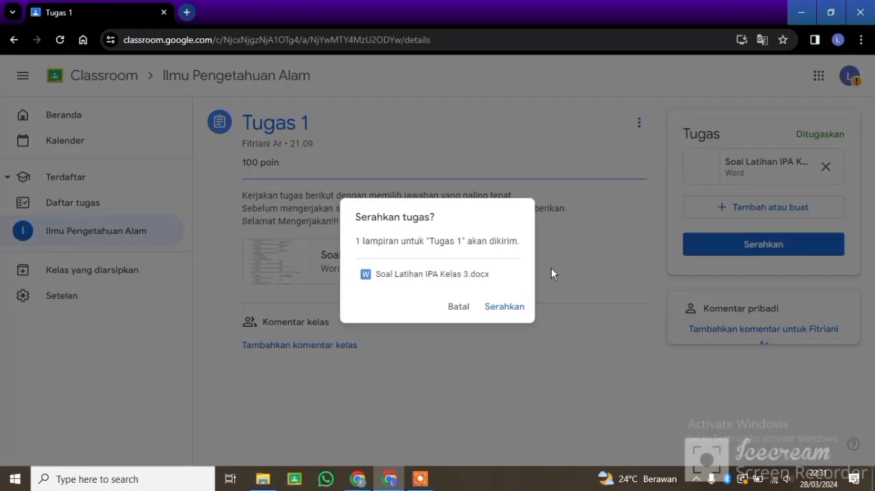
click(498, 307)
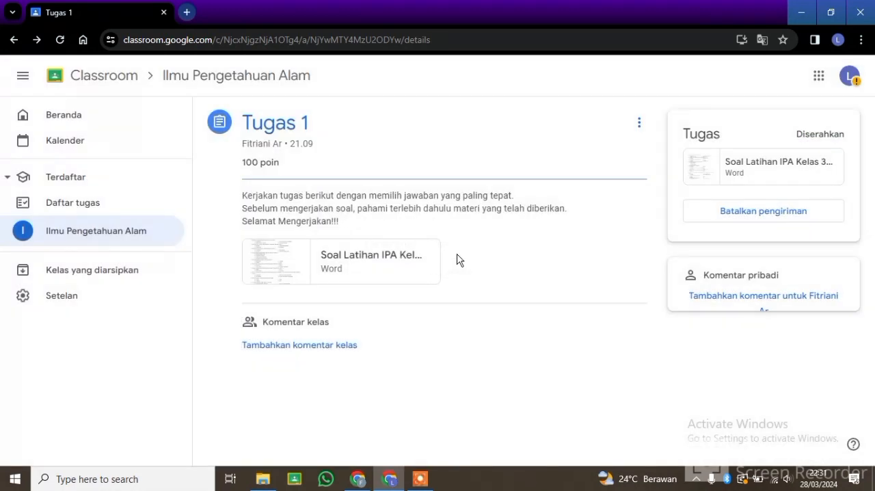
Step: Return to the Ilmu Pengetahuan Alam class and expand Tugas 1 in the classwork list to check its submission status
click(124, 237)
scroll(226, 178, down, 2)
click(314, 112)
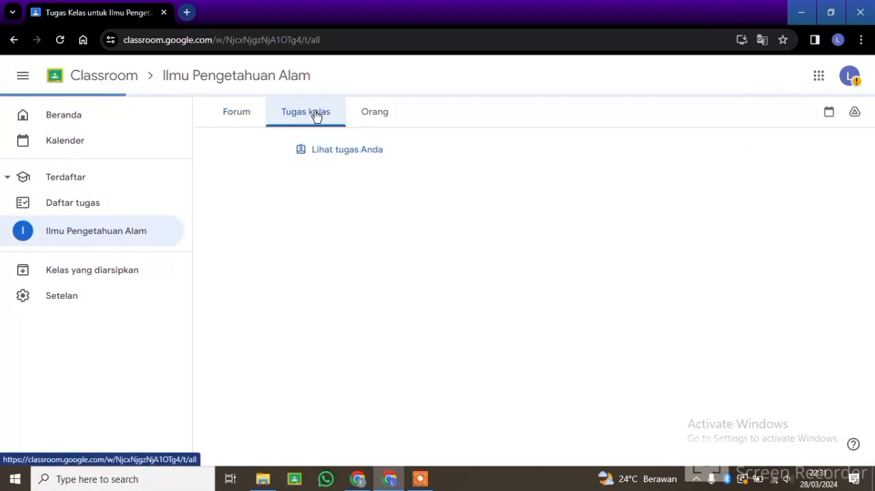
click(567, 178)
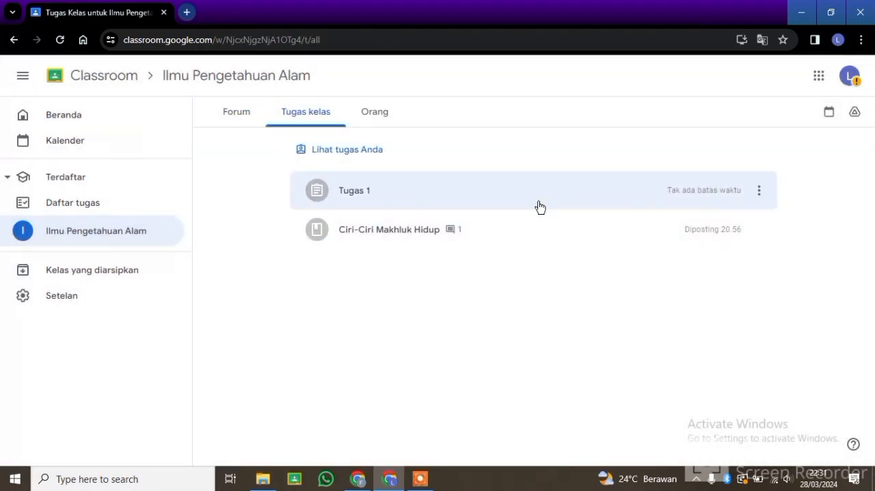
click(442, 194)
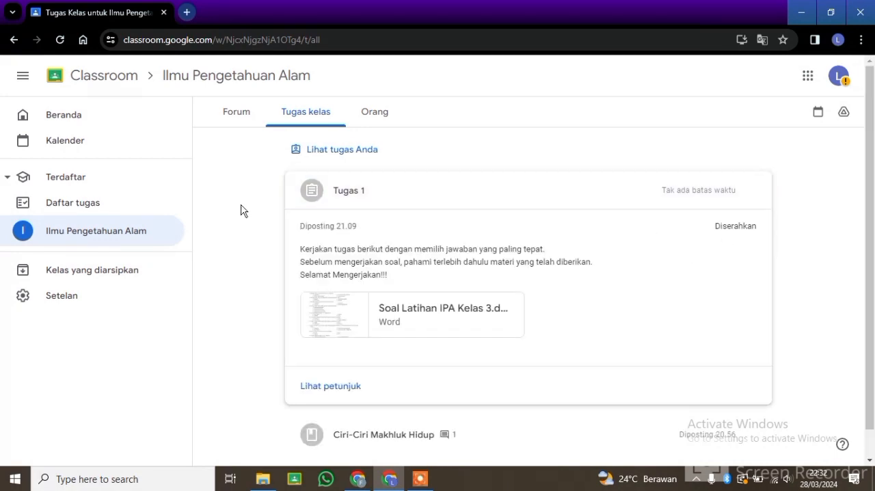
Step: Review the class's forum posts and member list, ending back on the forum
click(236, 117)
scroll(444, 283, down, 1)
scroll(444, 282, up, 3)
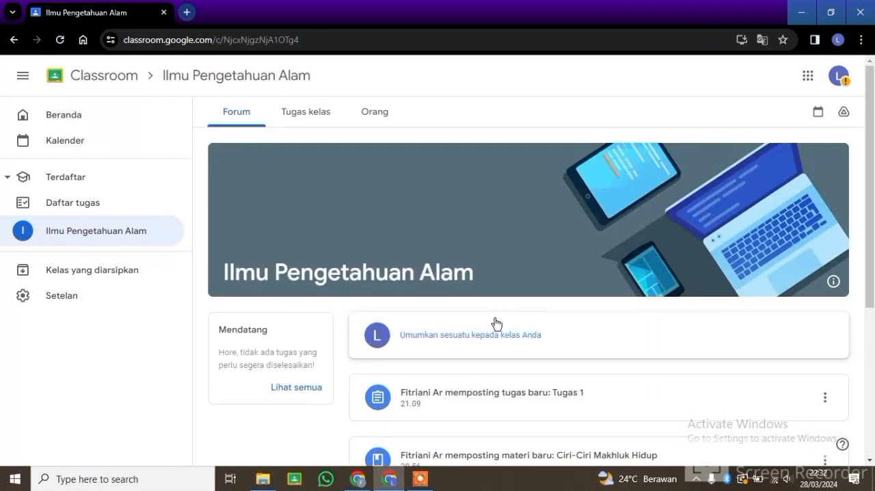
click(375, 111)
click(220, 108)
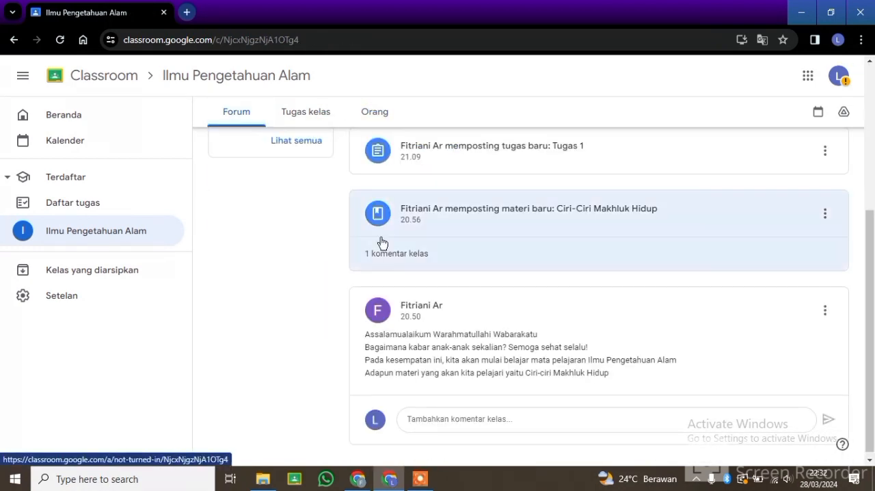
scroll(438, 311, down, 2)
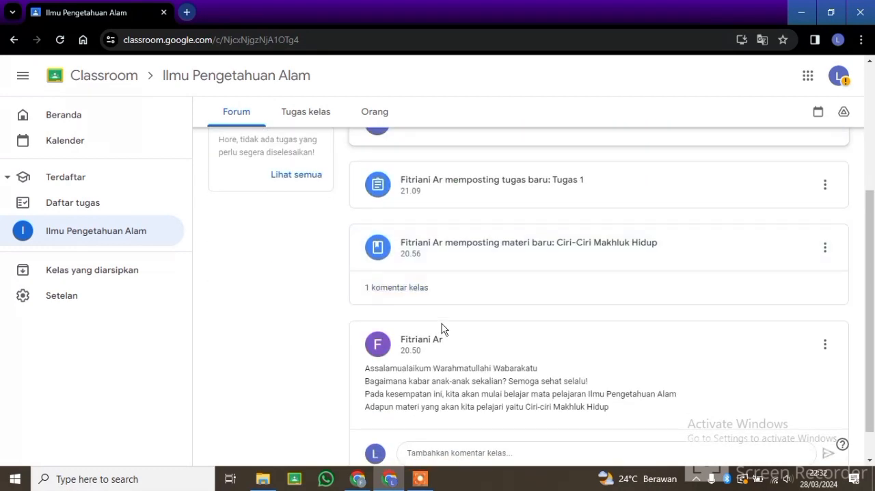
scroll(443, 326, up, 4)
click(422, 480)
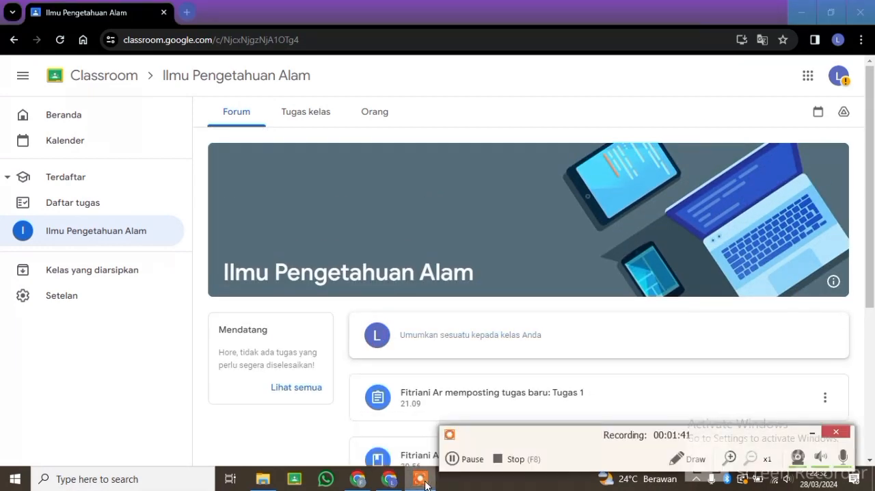
click(497, 460)
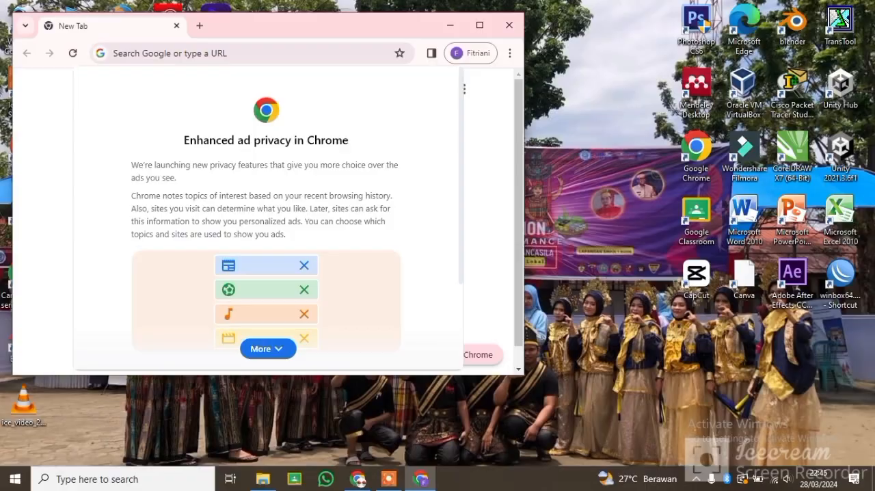
Step: Acknowledge Chrome's Enhanced ad privacy notice and maximize the browser window
click(274, 348)
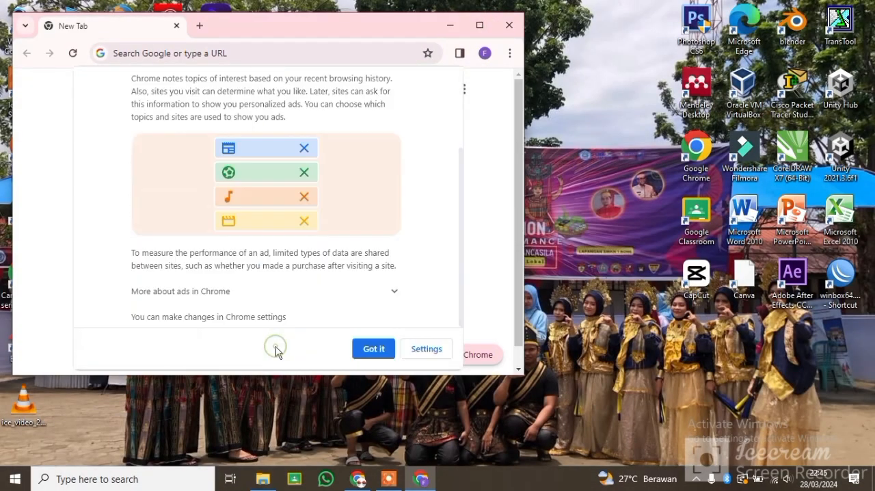
click(378, 350)
click(481, 27)
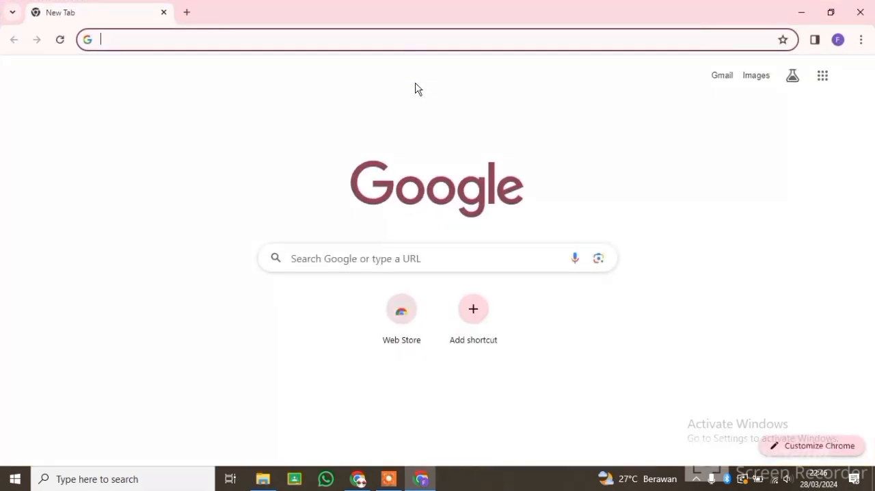
Step: Search Google for quizizz and open the official Quizizz website
text(quii)
key(Down)
key(Return)
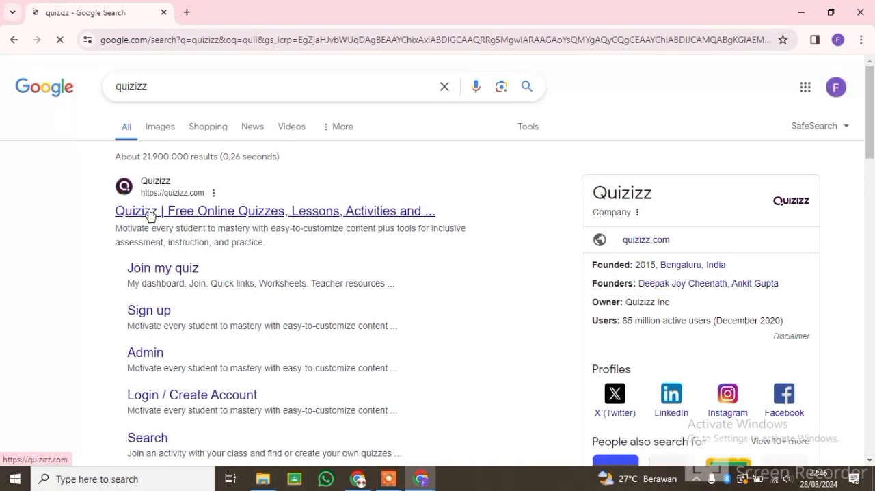
click(151, 213)
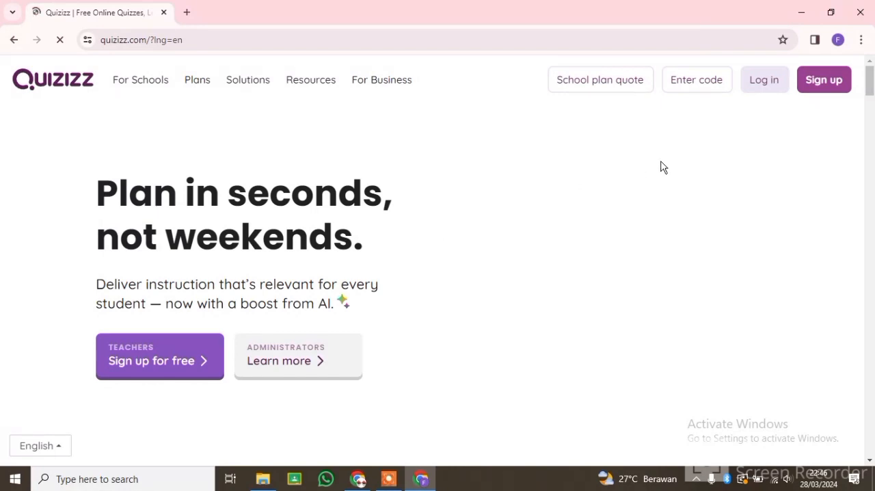
Step: Sign up for Quizizz with the existing Google account and approve the sign-in
click(823, 81)
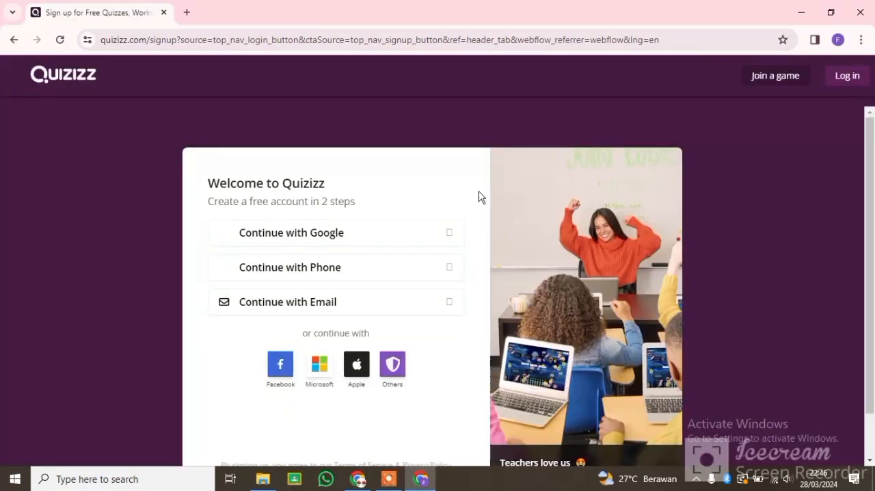
click(380, 234)
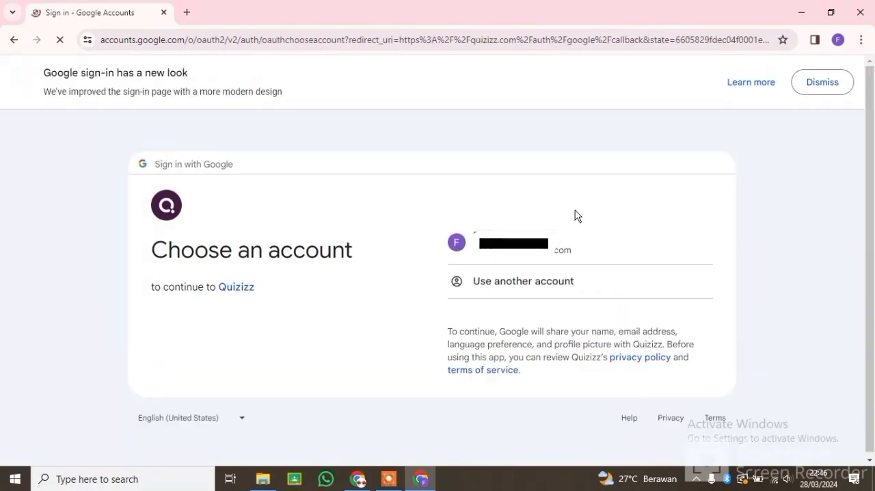
click(556, 244)
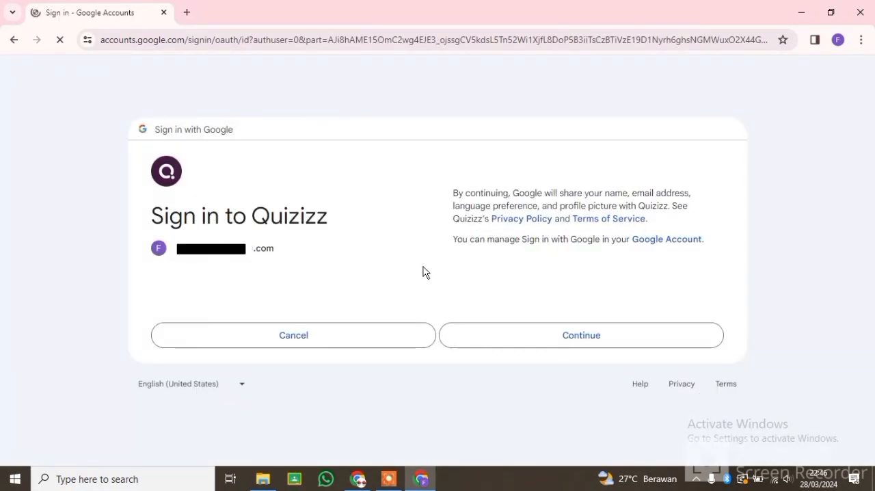
click(524, 368)
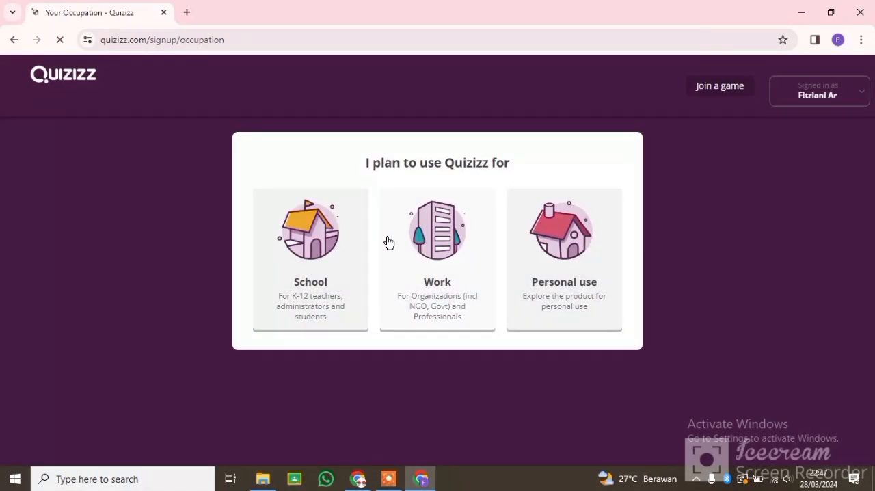
Step: Set up the Quizizz account for School use as a teacher and skip the question about taught subjects
click(326, 231)
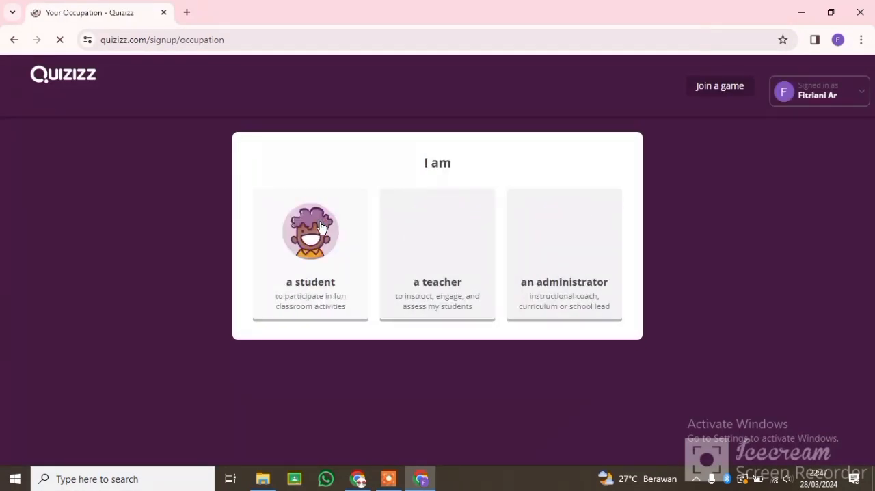
click(455, 248)
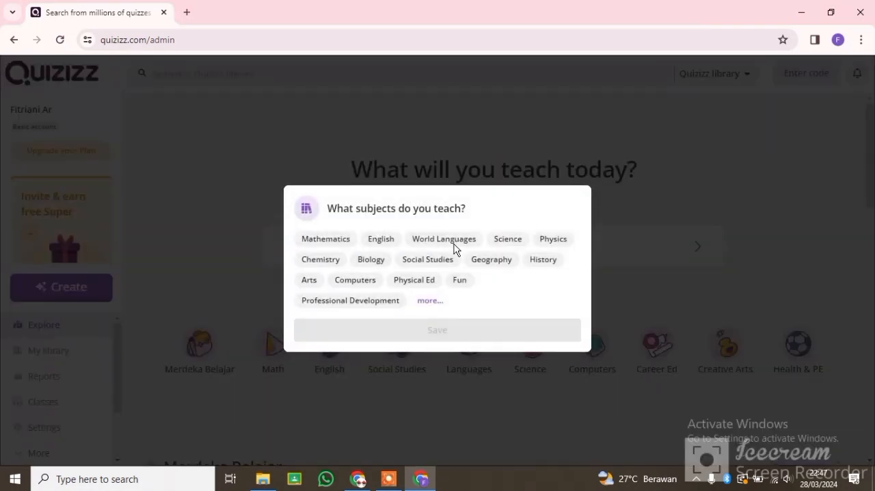
click(510, 199)
click(474, 372)
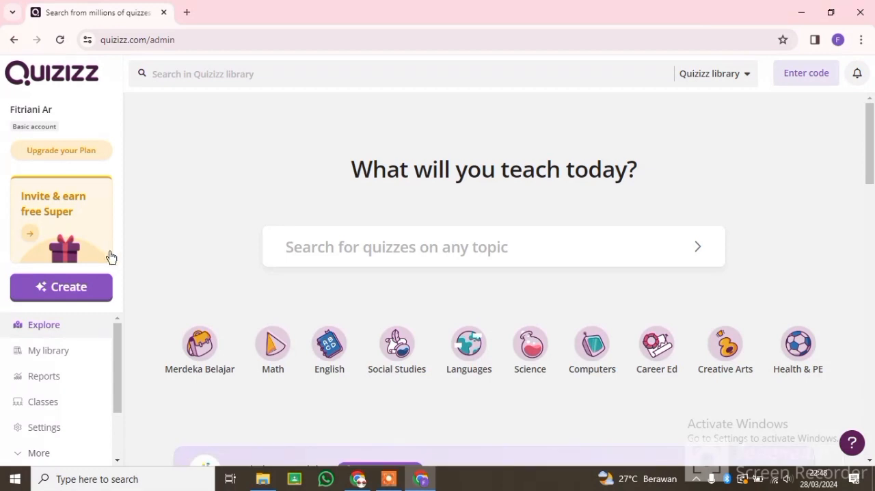
Step: Create a new quiz and start a Multiple Choice question in it
click(97, 290)
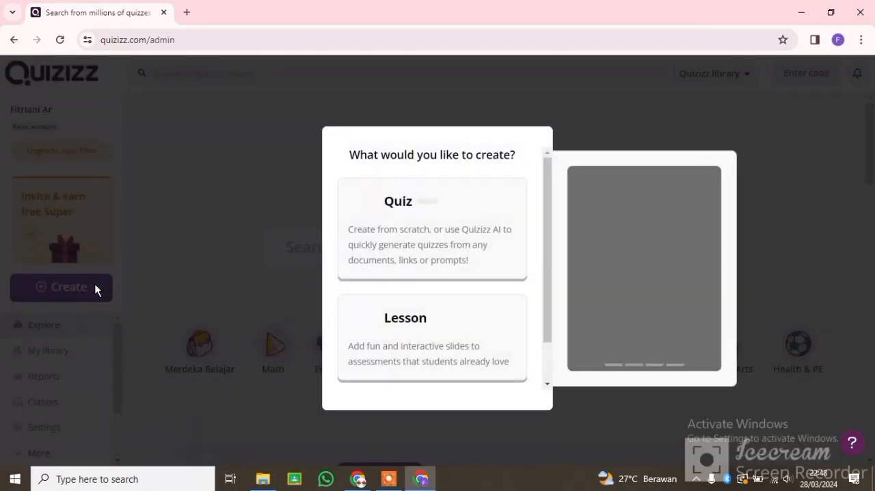
click(414, 219)
click(430, 226)
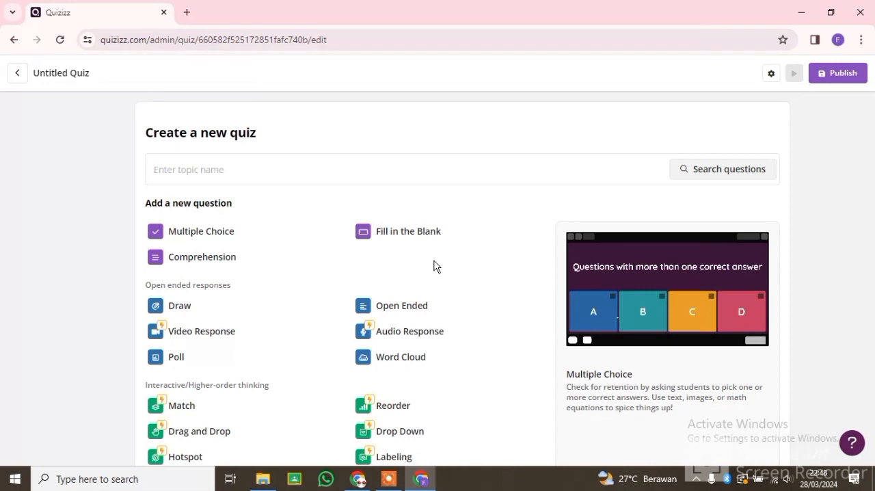
click(243, 240)
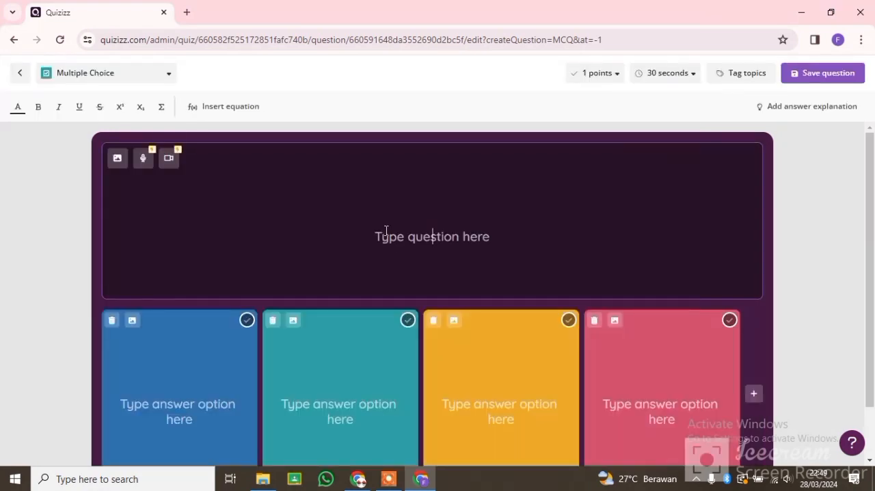
Step: Enter the question text "Contoh hewan yang hidupnya di air dan darat adalah...."
text(C)
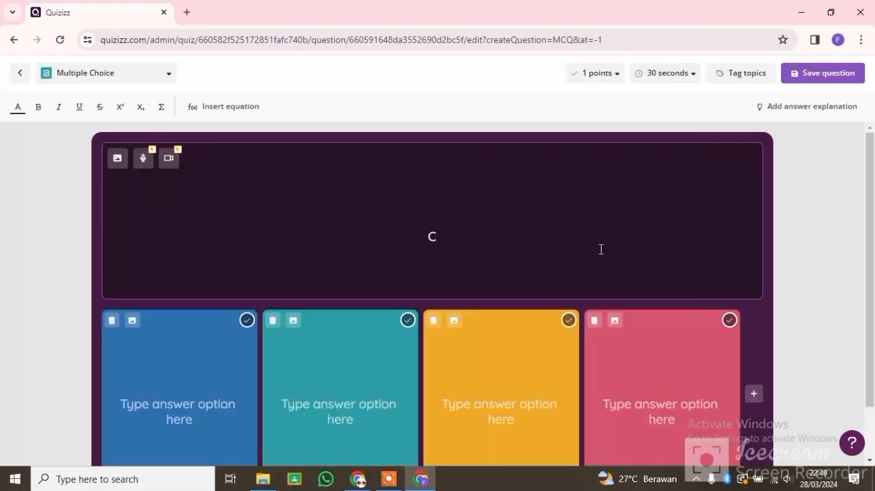
text(ontoh hewan yang hidupnya di air dan darat adalah....)
Step: Fill the answer options with Udang, Katak, Cacing and Ikan Mas, and mark Katak as the correct answer
click(179, 391)
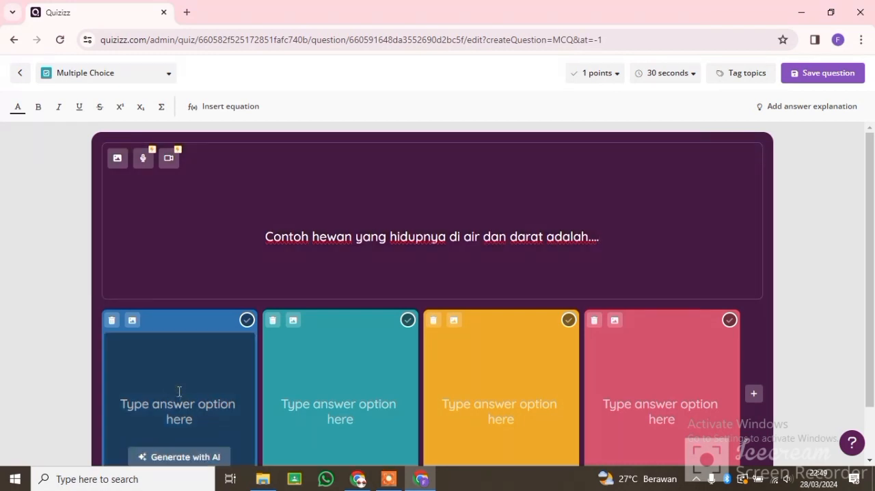
text(Udang)
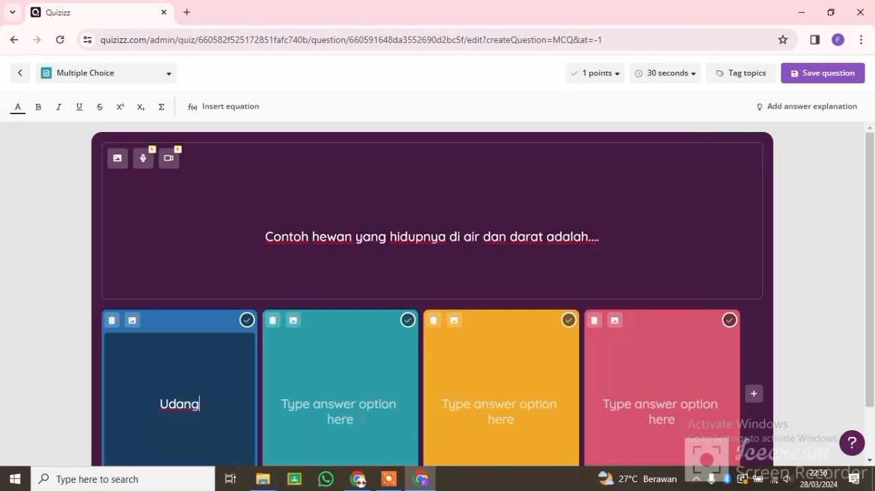
click(362, 418)
text(Katak)
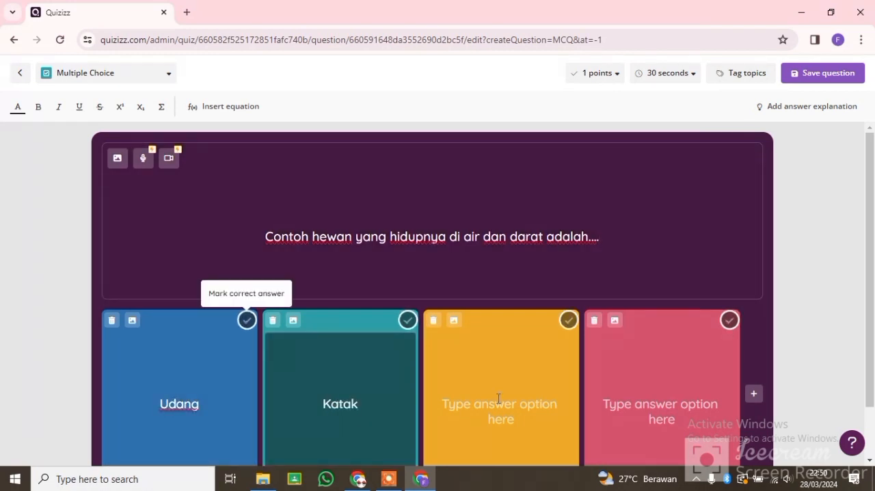
click(498, 398)
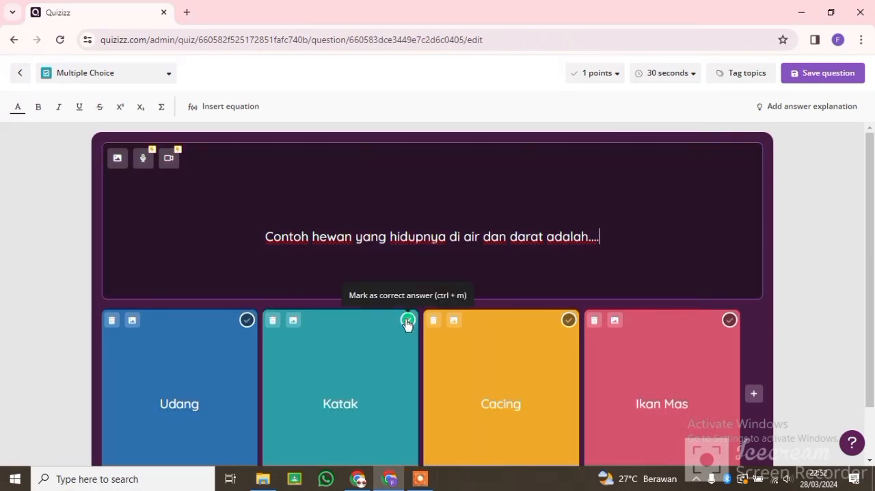
click(407, 322)
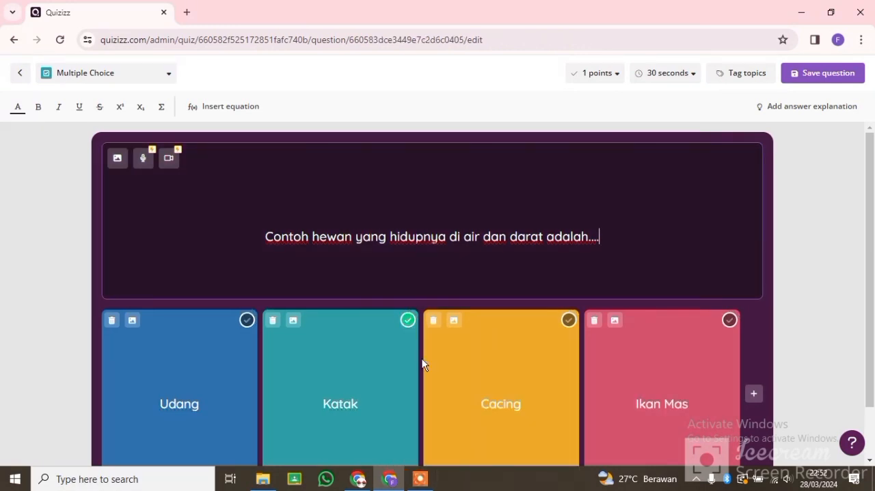
Step: Save the question and add another Multiple Choice question to the quiz
click(807, 72)
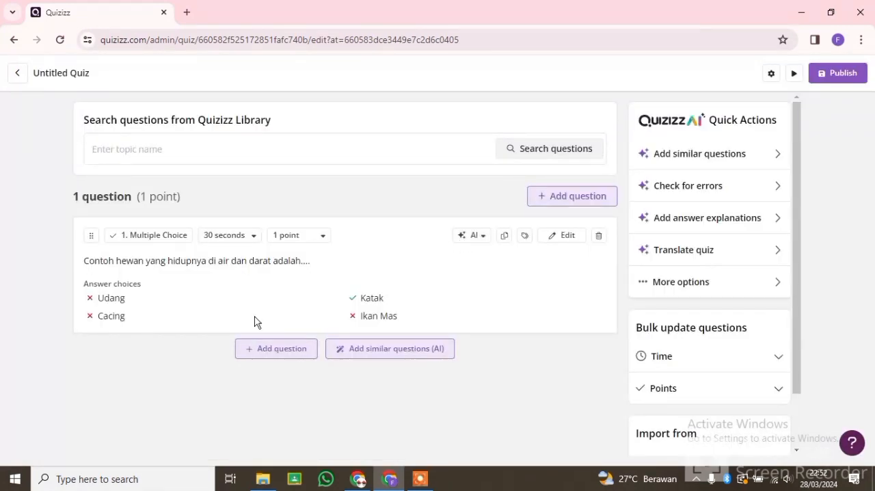
click(273, 350)
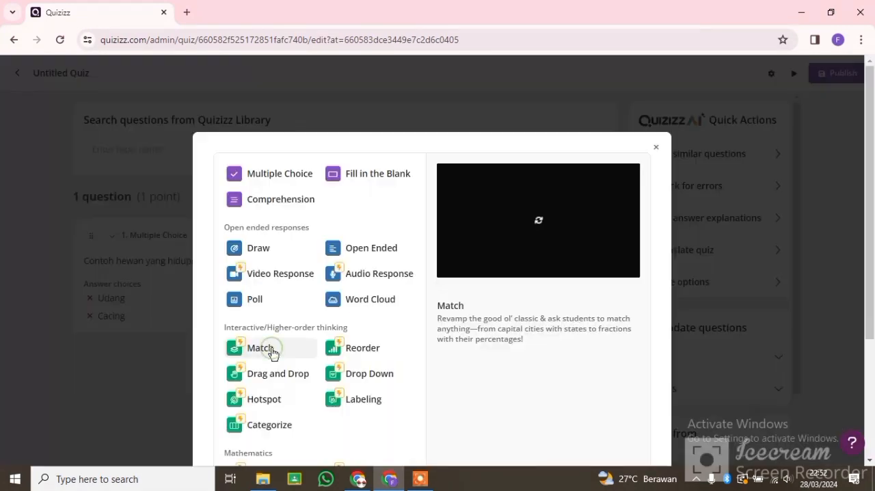
click(291, 173)
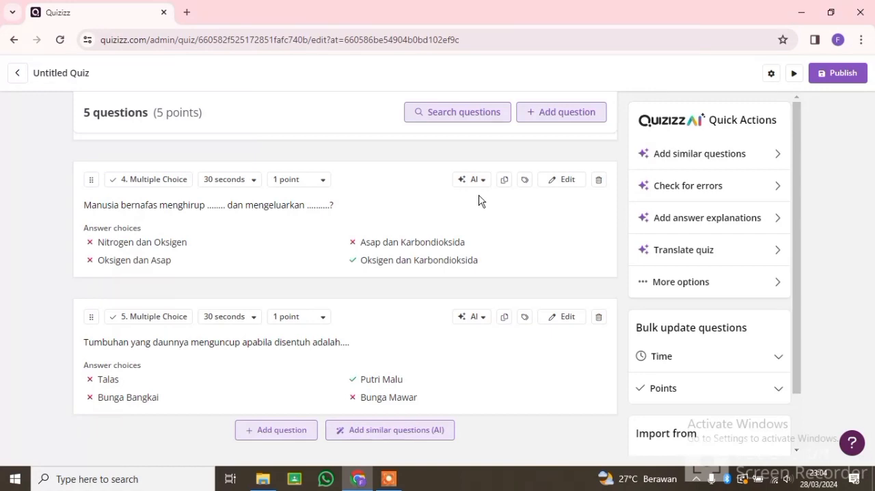
Step: Open the quiz settings, name the quiz "Ciri-Ciri Makhluk Hidup" and set its subject to Science
scroll(480, 196, up, 7)
click(89, 73)
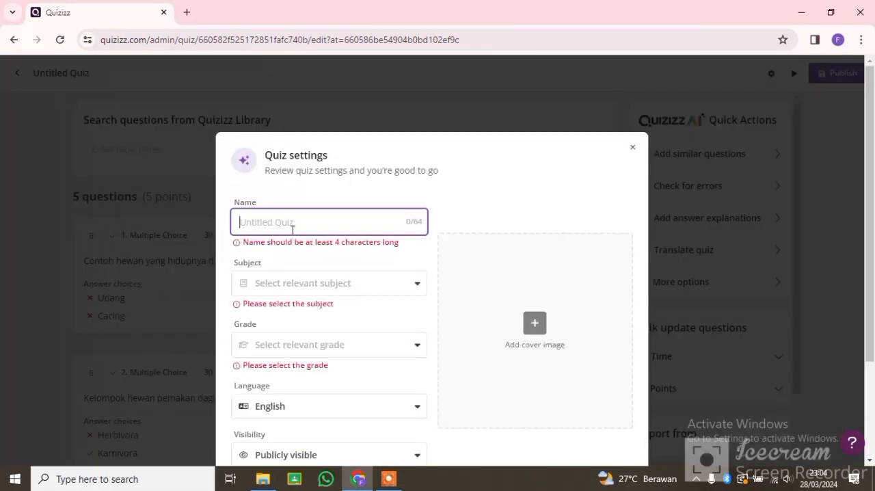
text(Ciri-Ciri Makhluk Hidup)
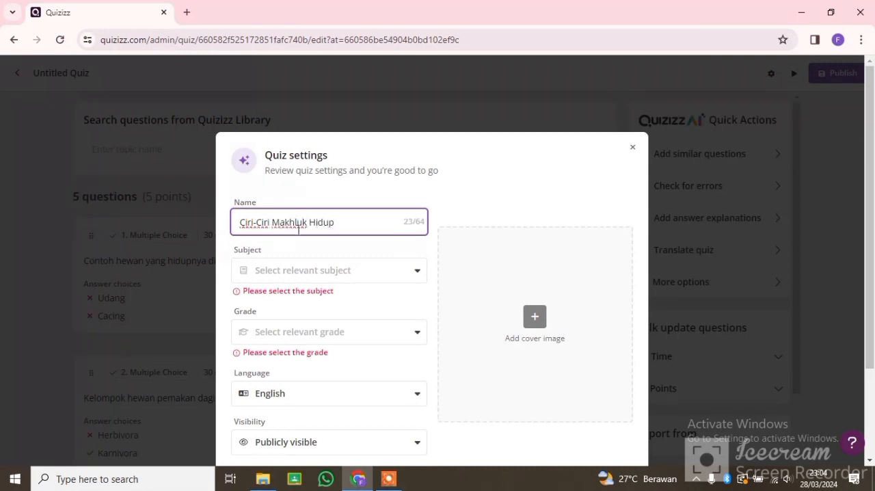
click(380, 272)
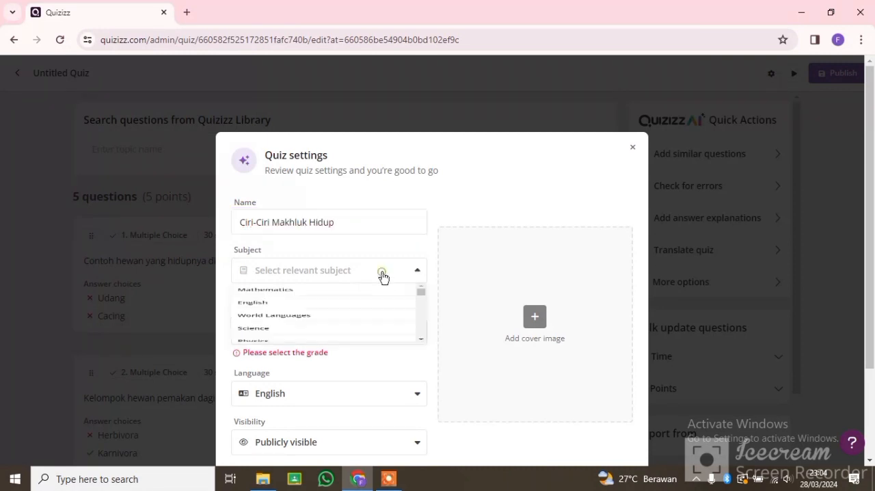
click(299, 379)
Step: Set the quiz's grade to High School (9th - 12th) and its language to Indonesian
click(307, 327)
scroll(321, 377, down, 3)
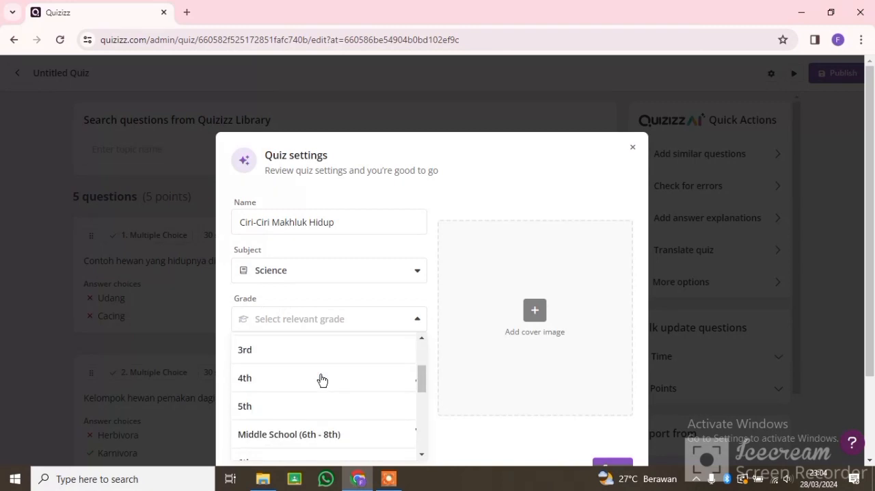
scroll(324, 392, down, 3)
click(326, 405)
scroll(326, 399, down, 2)
click(356, 295)
click(352, 373)
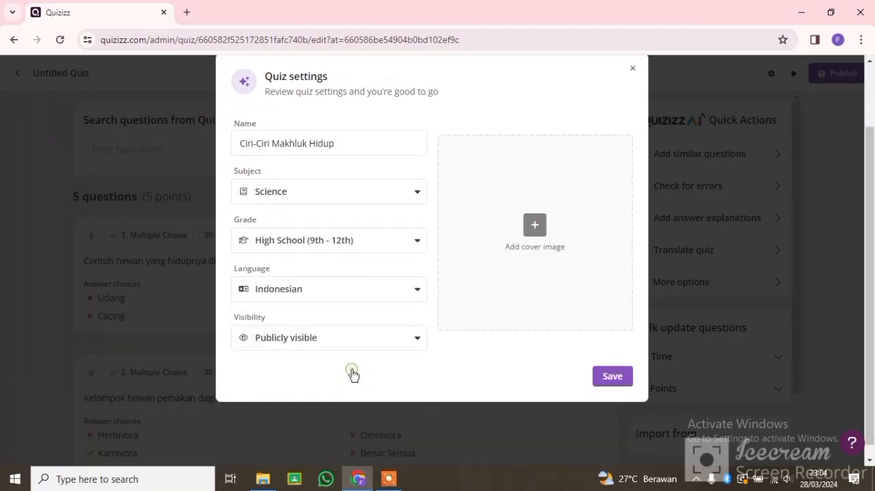
Step: Choose Publicly visible as the quiz's visibility
click(393, 339)
scroll(389, 348, down, 2)
scroll(378, 374, up, 1)
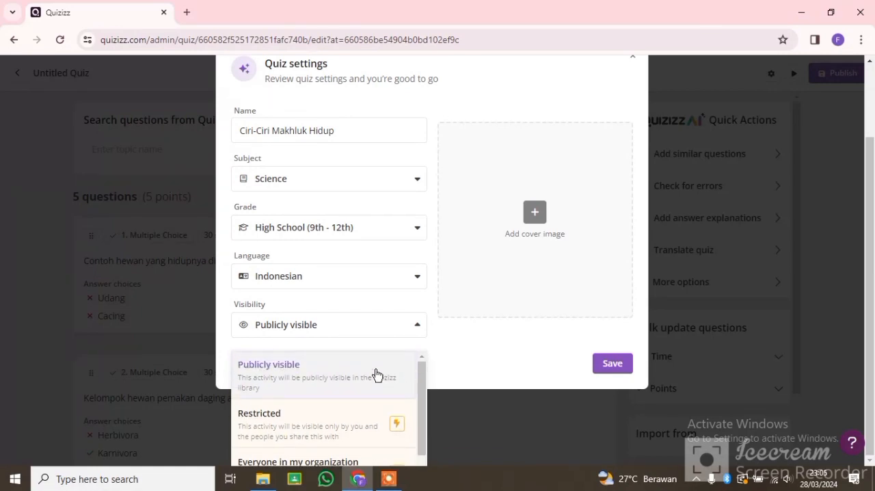
click(376, 374)
Step: Search for "makhluk hidup" images and save the Makhluk Hidup book cover as the quiz's cover image
scroll(429, 294, up, 2)
scroll(429, 294, down, 2)
scroll(478, 273, up, 1)
click(540, 251)
click(330, 202)
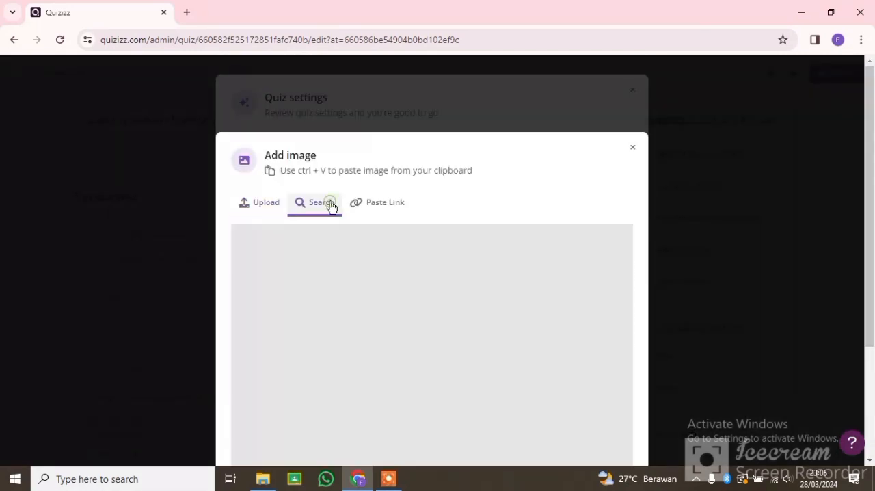
click(373, 237)
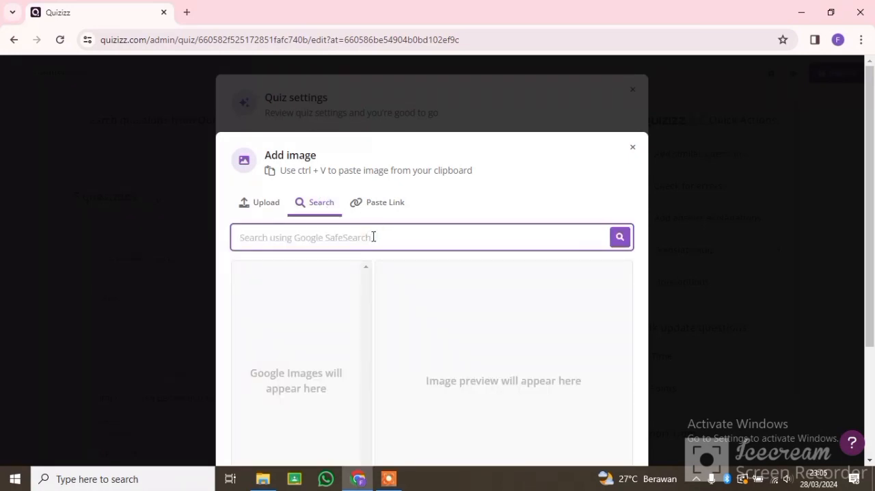
text(mak)
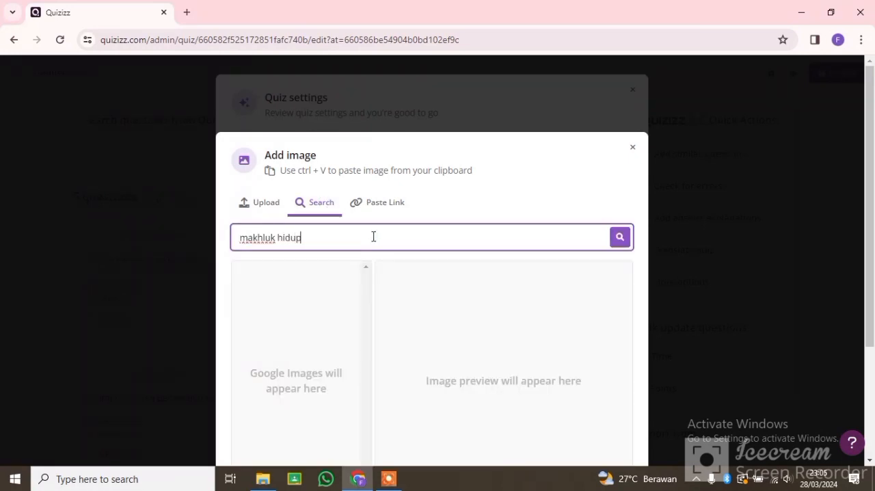
text(hluk hidup)
key(Return)
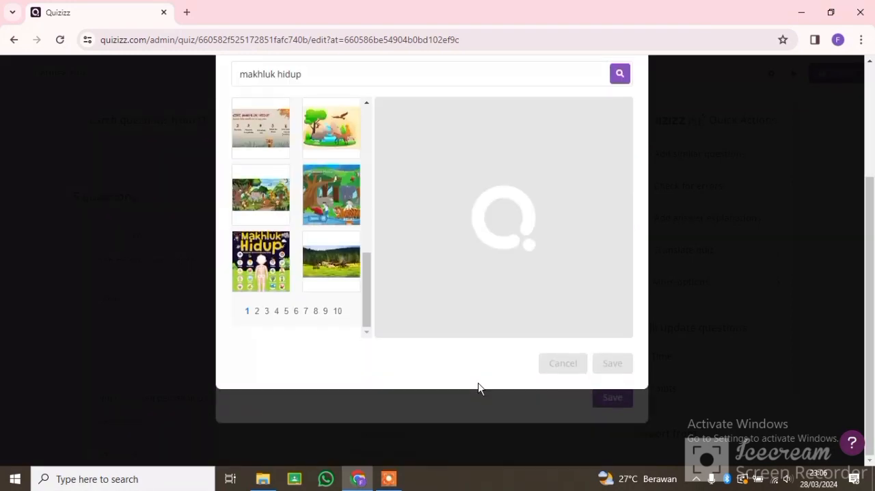
scroll(478, 386, up, 1)
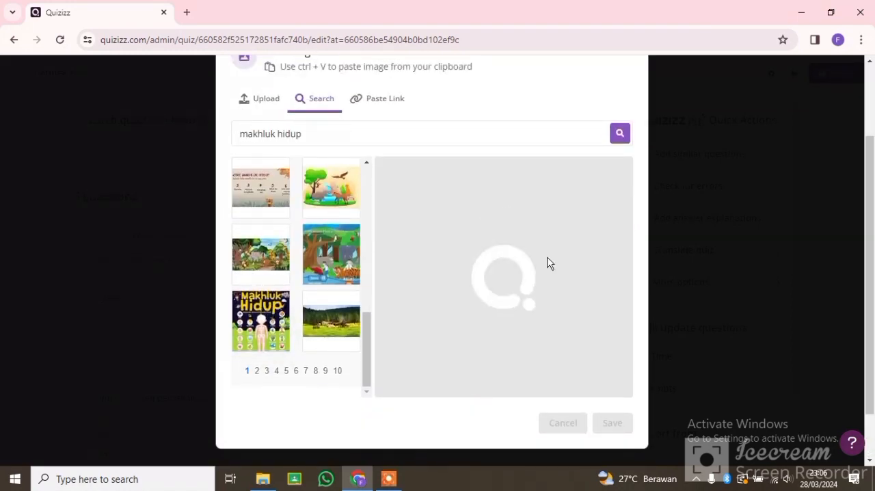
click(612, 422)
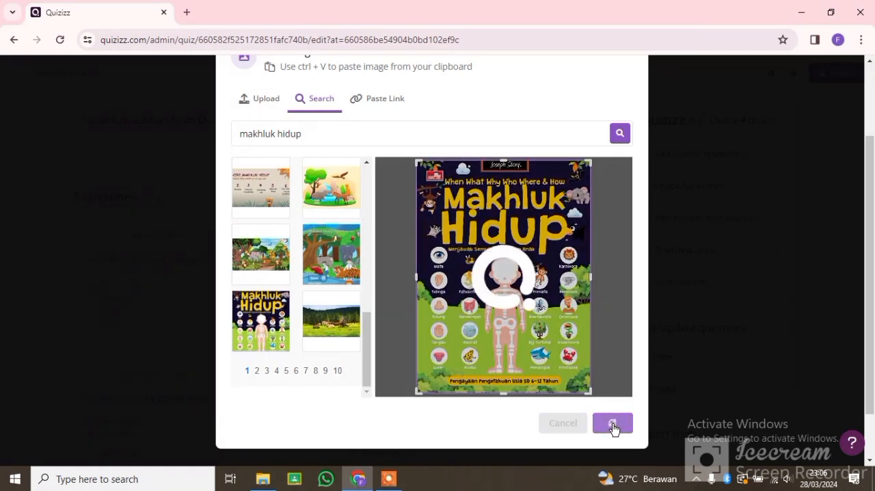
Step: Save the quiz settings and publish the five-question quiz
click(612, 398)
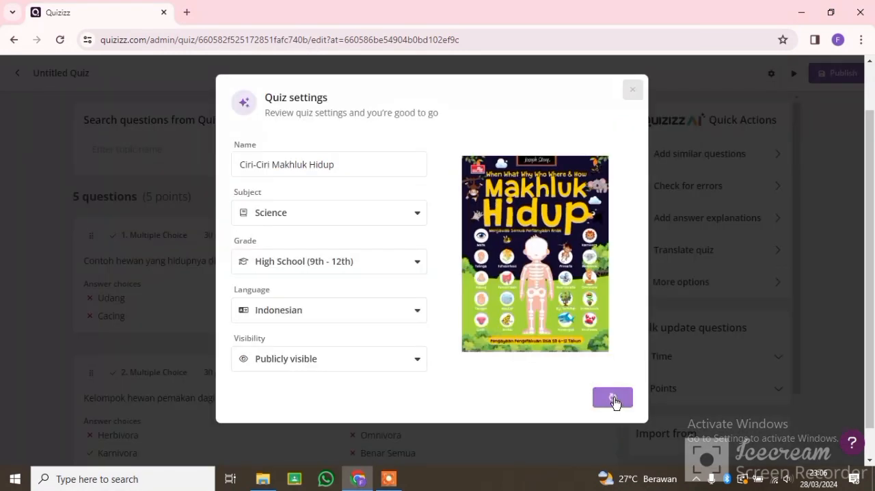
scroll(517, 252, down, 6)
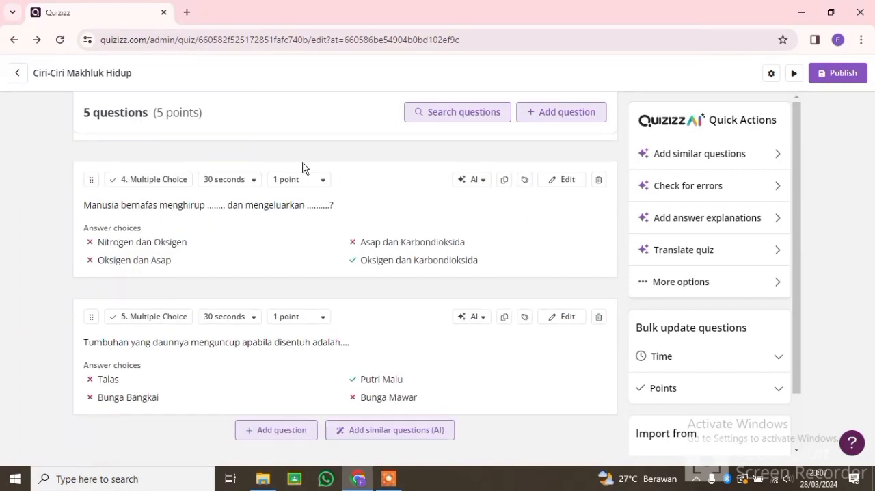
click(823, 74)
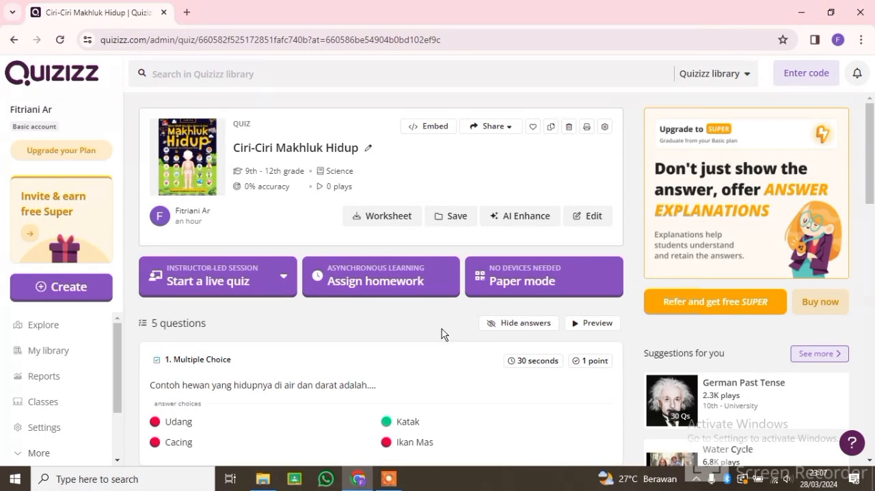
Step: In the student's browser window, search for Quizizz and open its official website
text(quizizz)
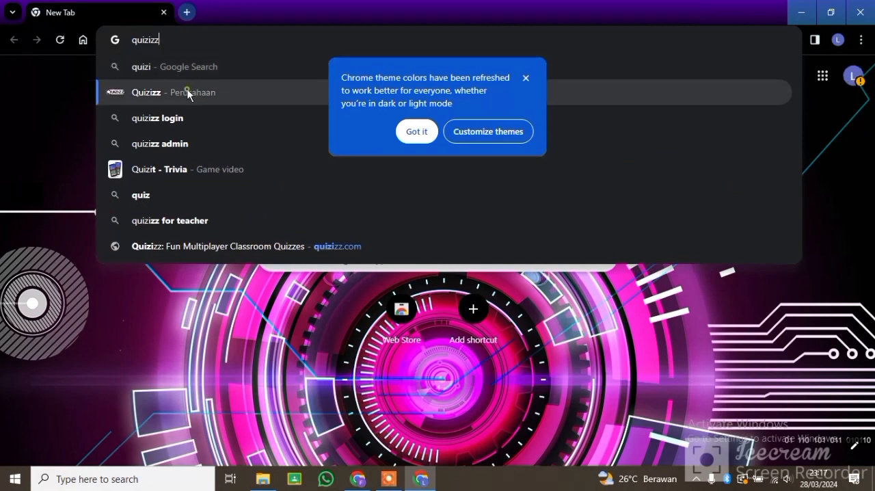
click(189, 91)
click(161, 214)
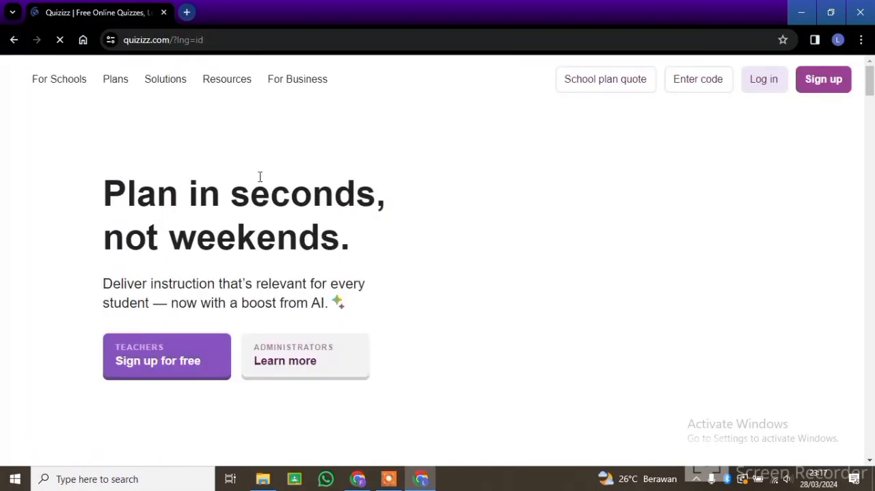
Step: Sign up for Quizizz with the student's existing Google account and approve the sign-in
click(824, 80)
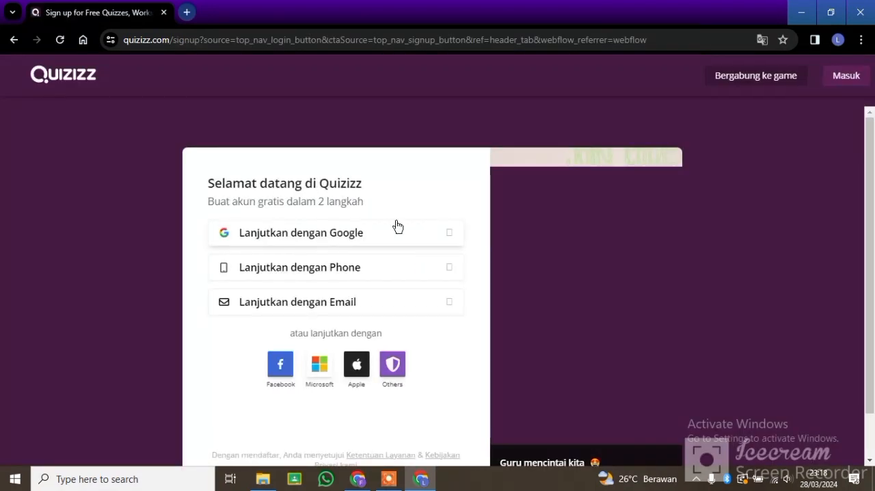
click(379, 230)
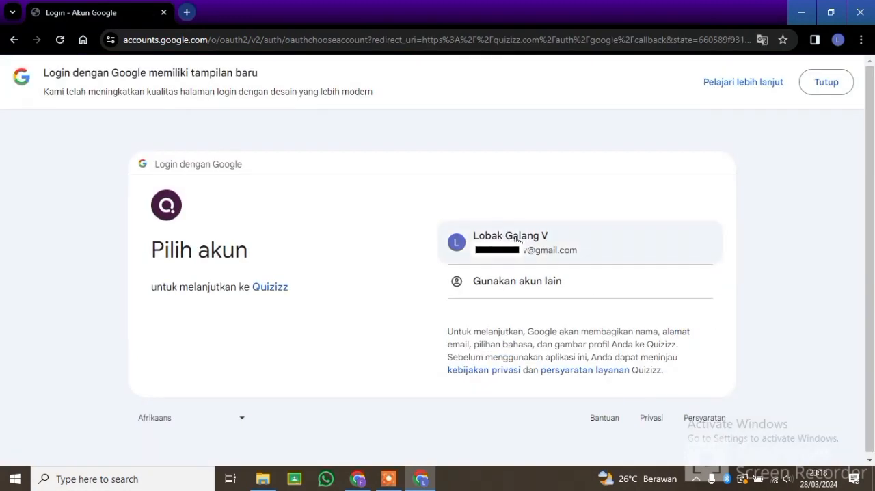
click(517, 241)
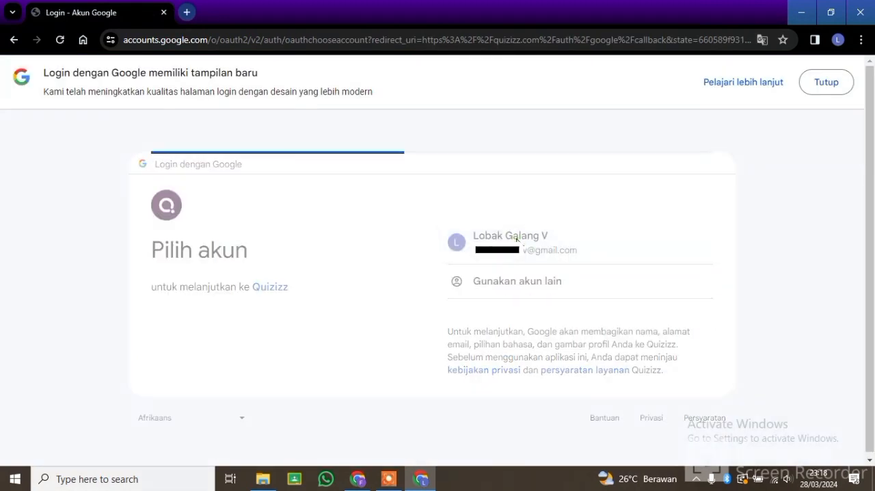
click(540, 369)
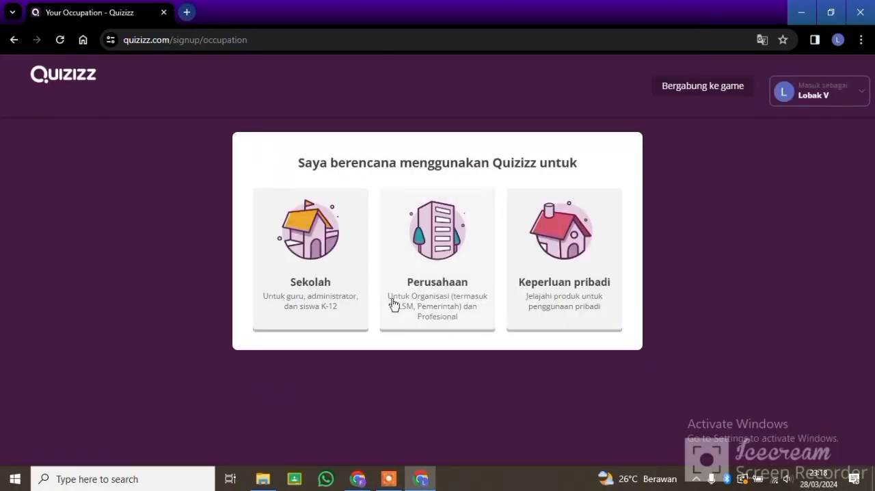
Step: Complete the account setup as a student (siswa), select the student's age and proceed to the join page
click(317, 263)
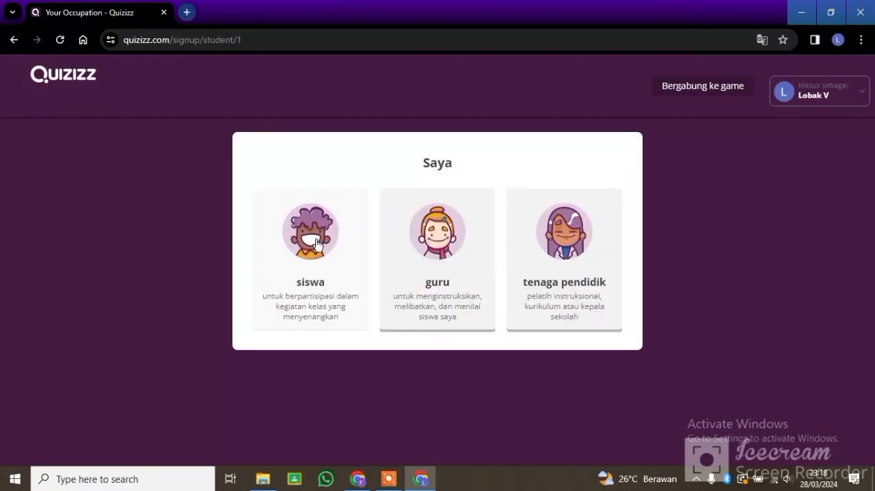
click(316, 243)
click(447, 218)
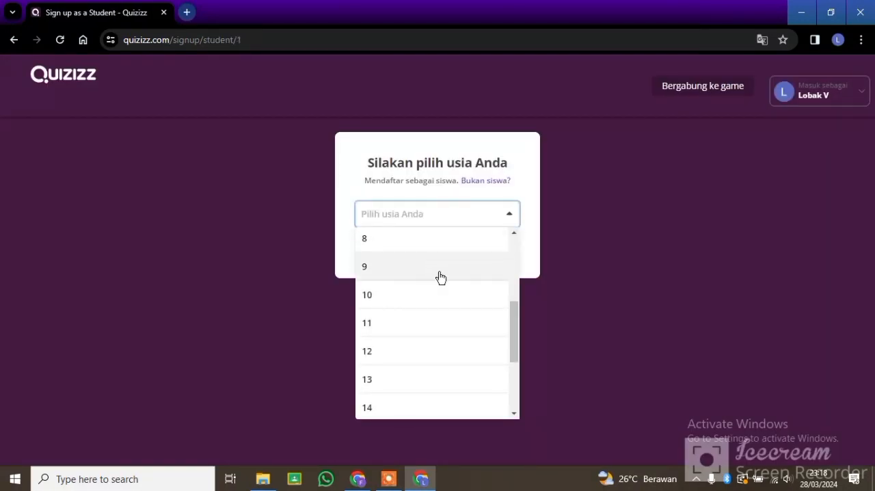
click(442, 292)
click(446, 251)
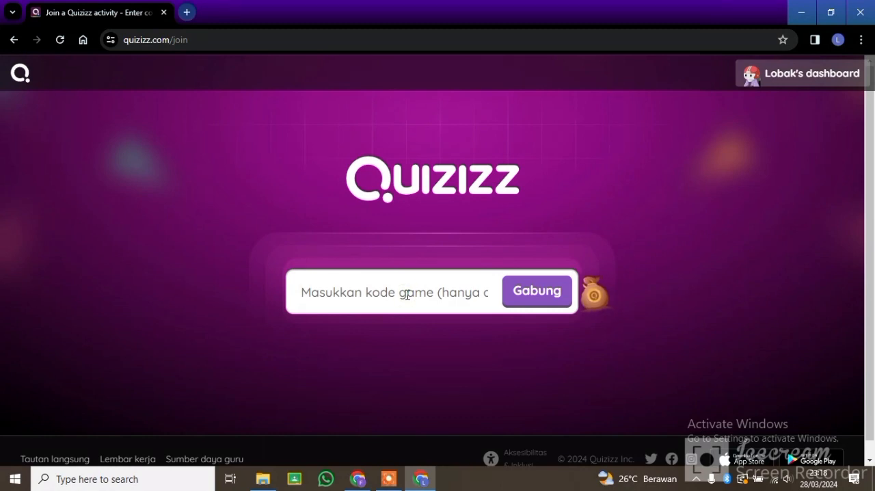
text(78867182)
Step: Switch to the teacher's browser window and open the homework assignment setup for the Ciri-Ciri Makhluk Hidup quiz
click(356, 479)
click(599, 160)
click(351, 279)
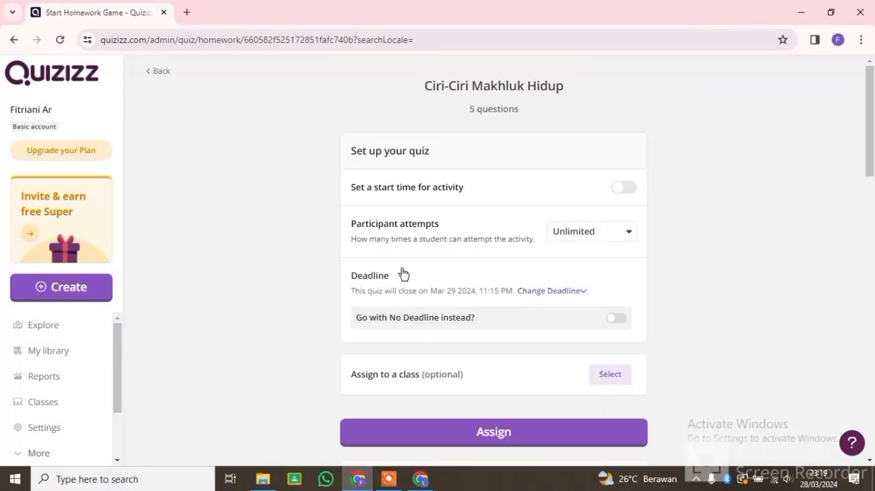
Step: Turn on a start time for the activity, select the IPA Kelas 3 class and assign the quiz without extra assignment details
click(623, 187)
scroll(564, 294, down, 2)
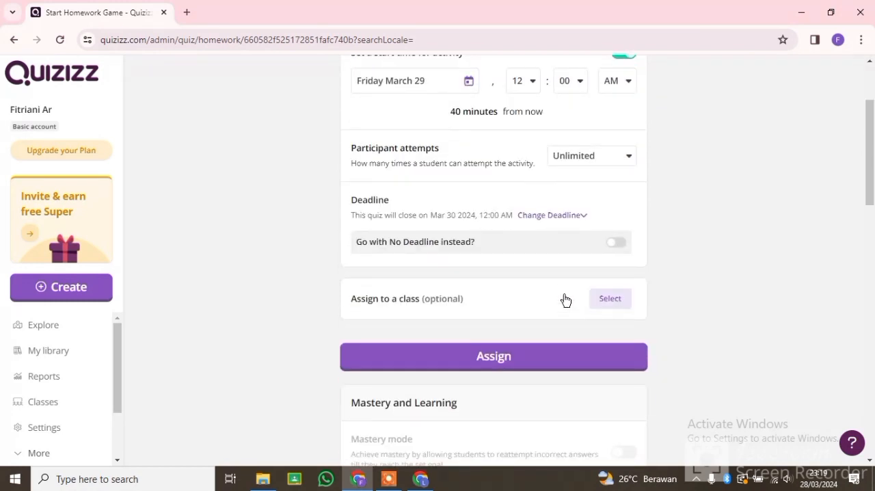
click(609, 298)
click(346, 242)
click(612, 389)
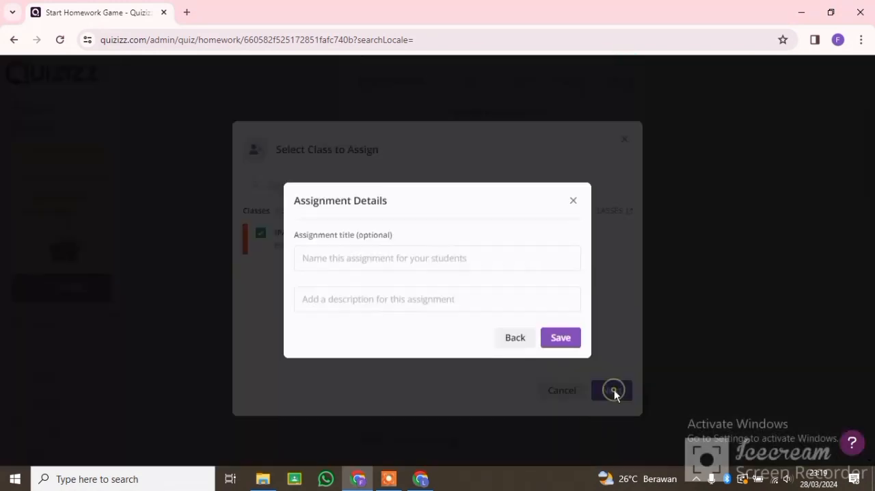
click(560, 335)
click(536, 399)
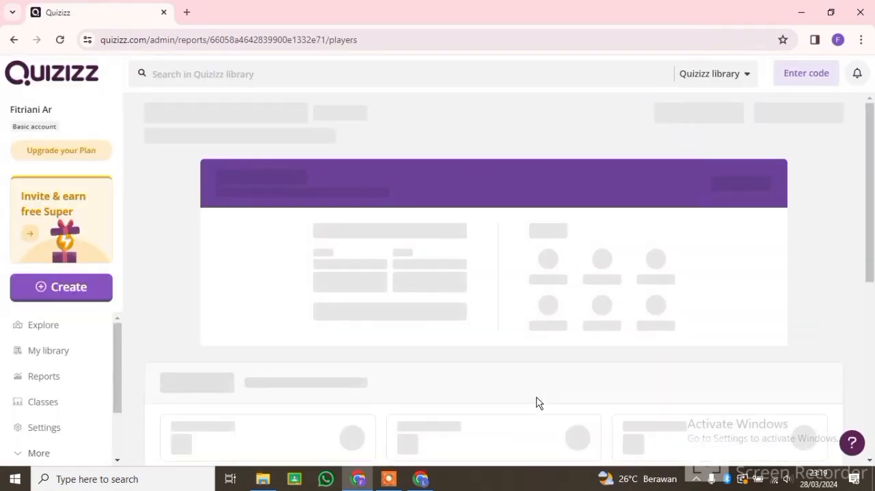
click(592, 350)
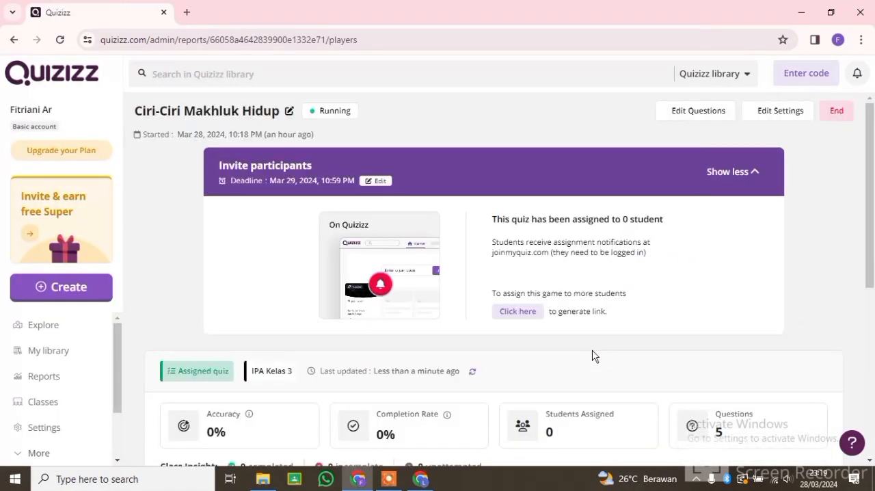
Step: Switch to the student's browser window, paste the quiz's game code and join the game under the IPA Kelas 3 class
click(420, 478)
click(420, 478)
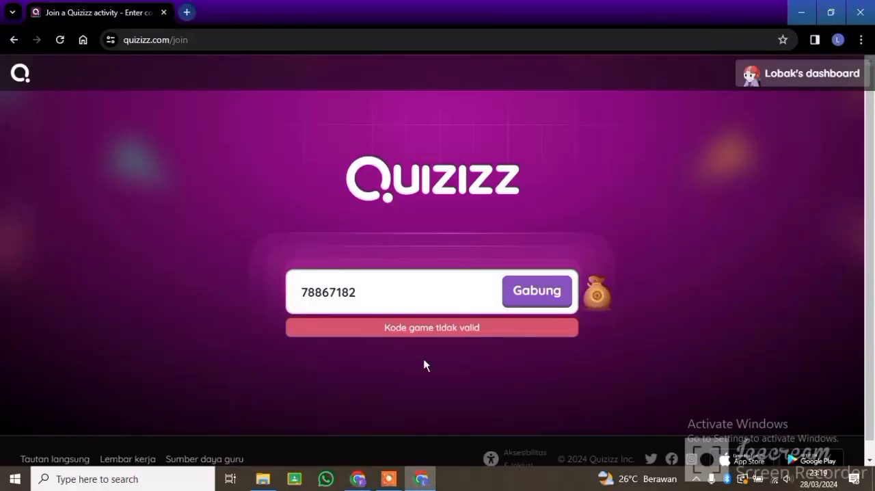
drag(378, 290, 292, 295)
text(71897573)
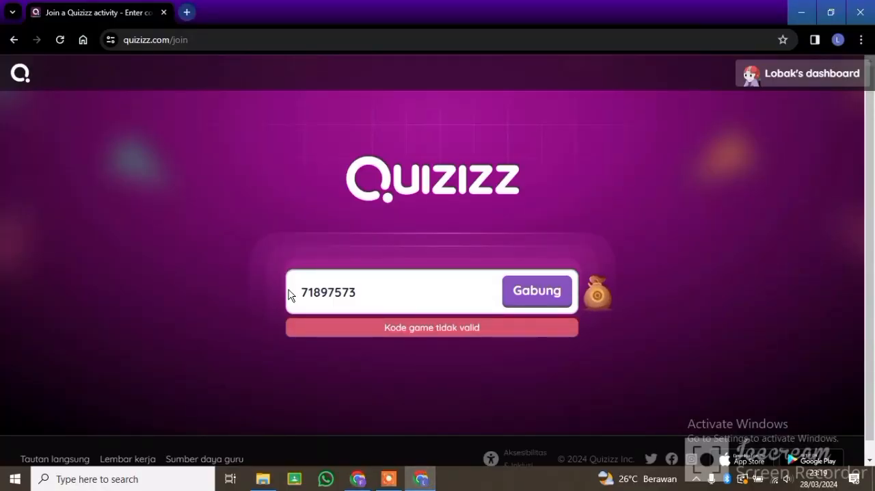
click(531, 292)
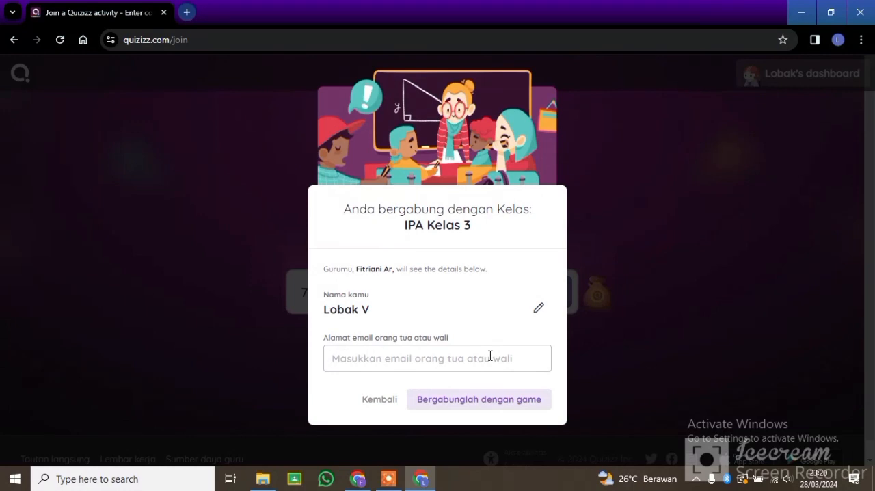
click(478, 400)
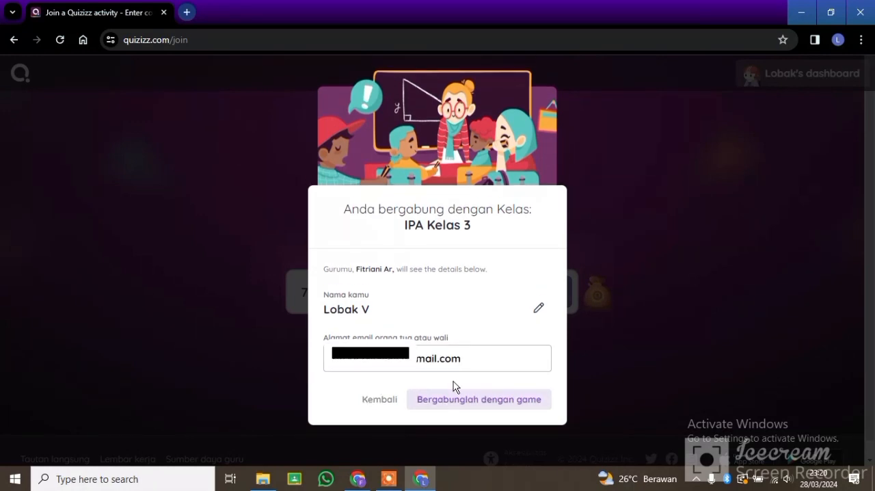
click(467, 400)
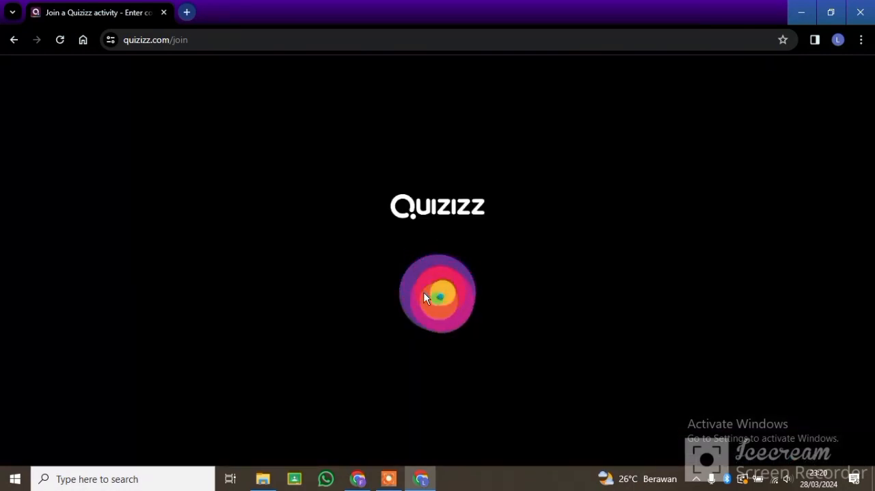
Step: Enter the student's display name and proceed to the game lobby, closing the overlay that covers it
text(Fitriani)
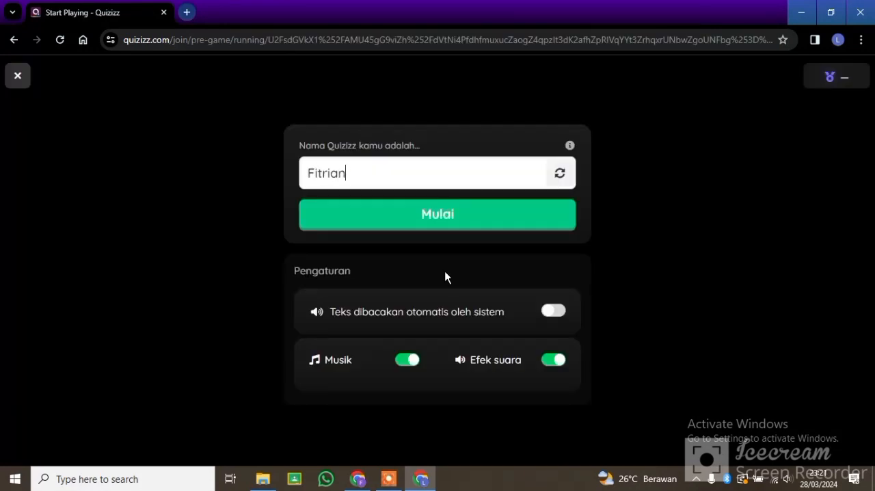
click(437, 228)
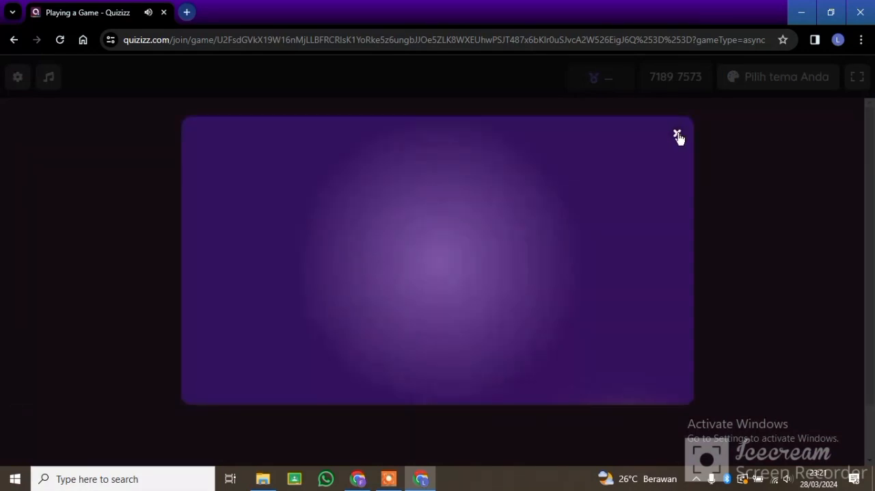
click(676, 135)
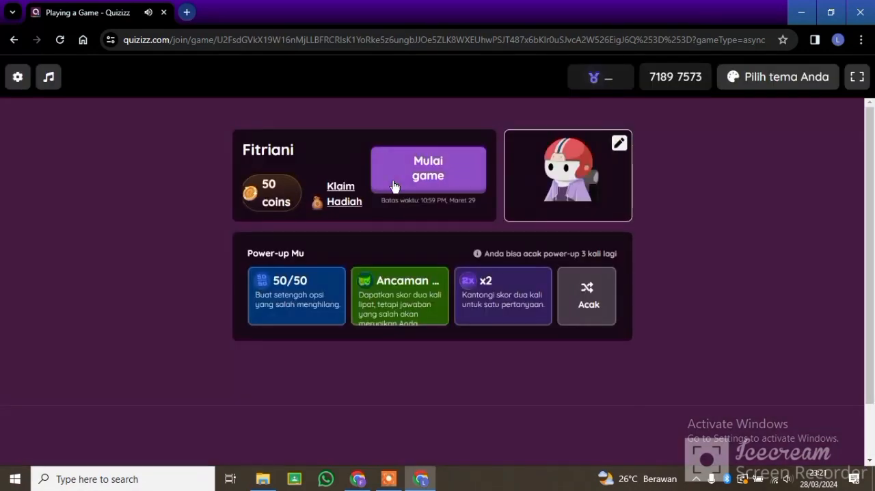
Step: Start the game and answer Katak for the water-and-land animal question and Klorofil for the green leaf substance question
click(403, 181)
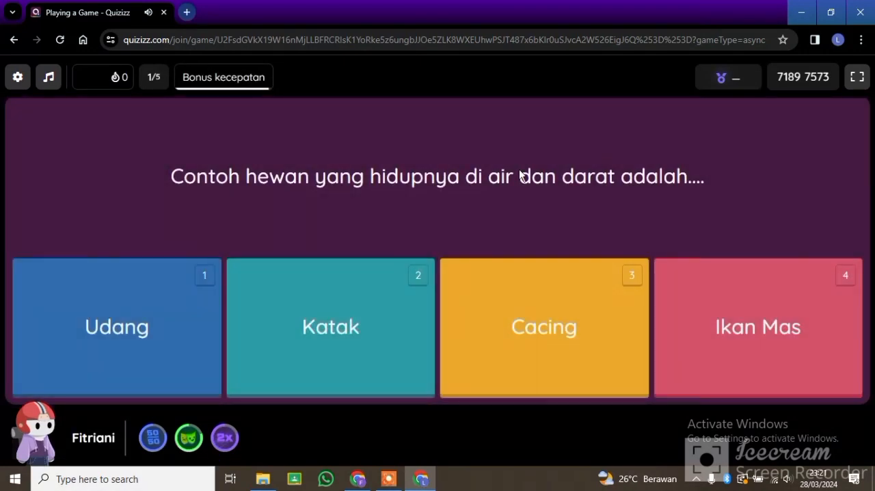
click(319, 322)
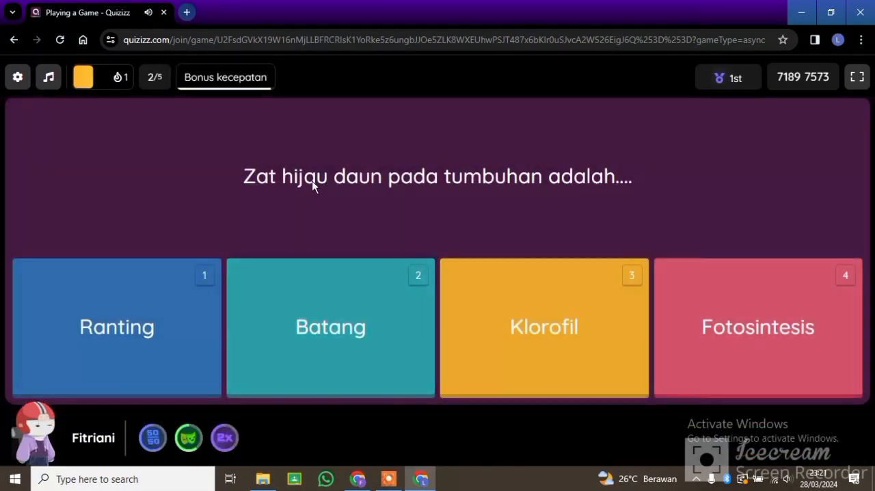
click(539, 339)
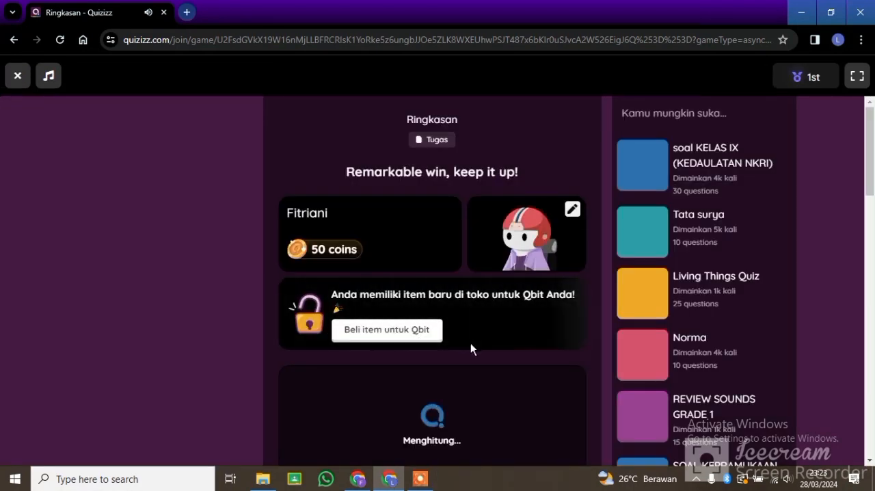
Step: Close the error dialog and examine the score, ranking and performance statistics in the quiz summary
scroll(470, 343, down, 1)
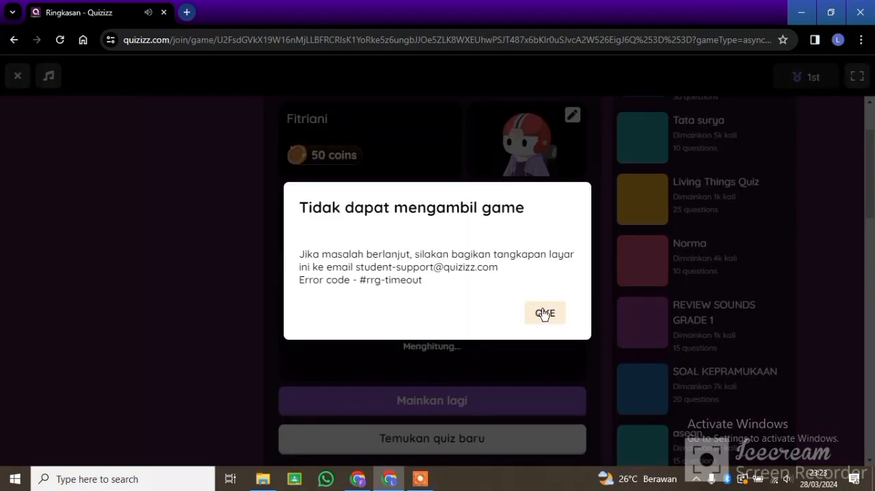
click(544, 312)
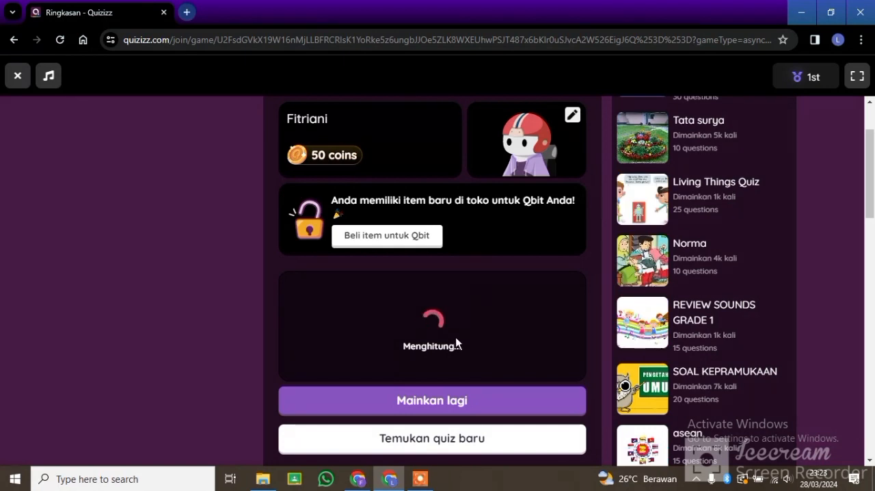
scroll(437, 252, down, 1)
click(431, 348)
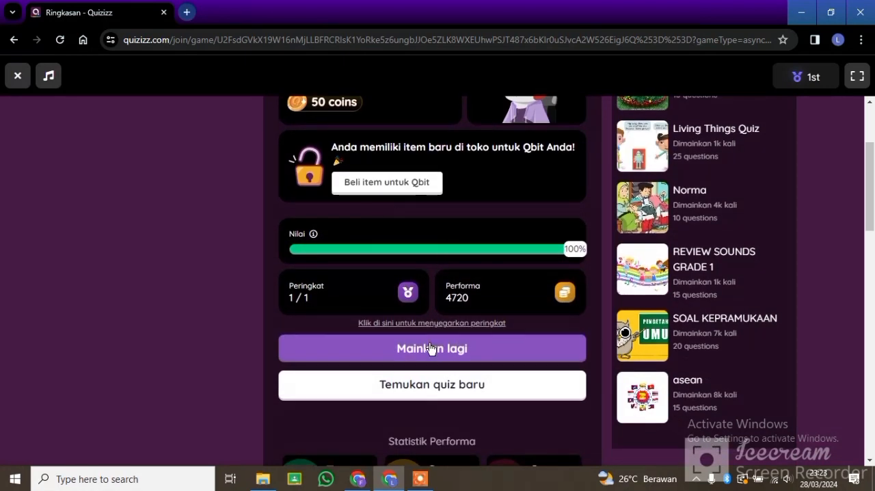
scroll(475, 281, up, 3)
scroll(475, 279, down, 3)
scroll(476, 280, up, 3)
scroll(476, 279, down, 5)
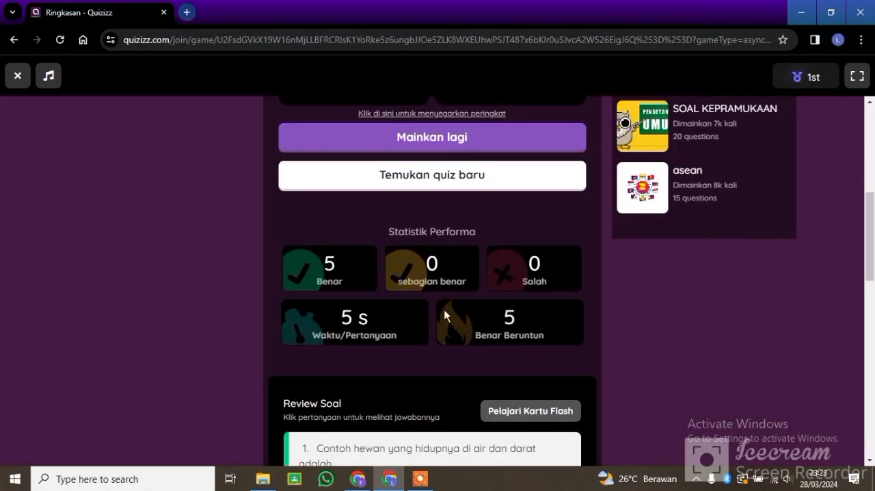
scroll(454, 266, up, 3)
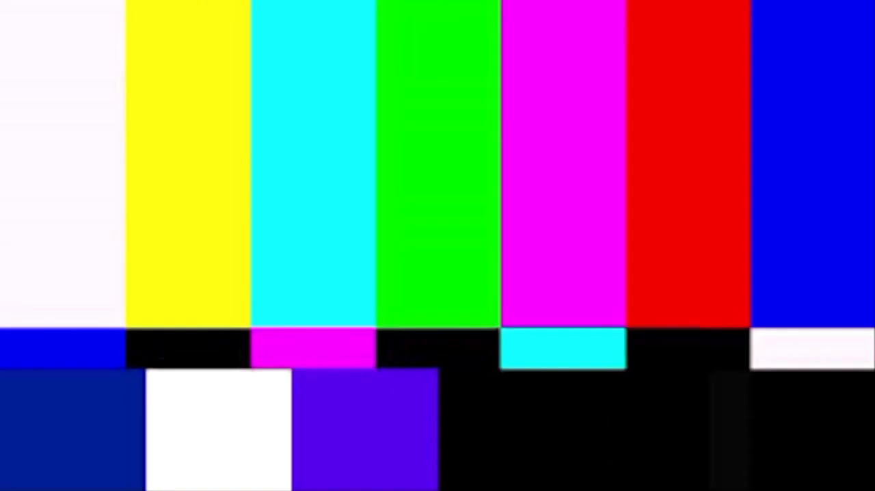